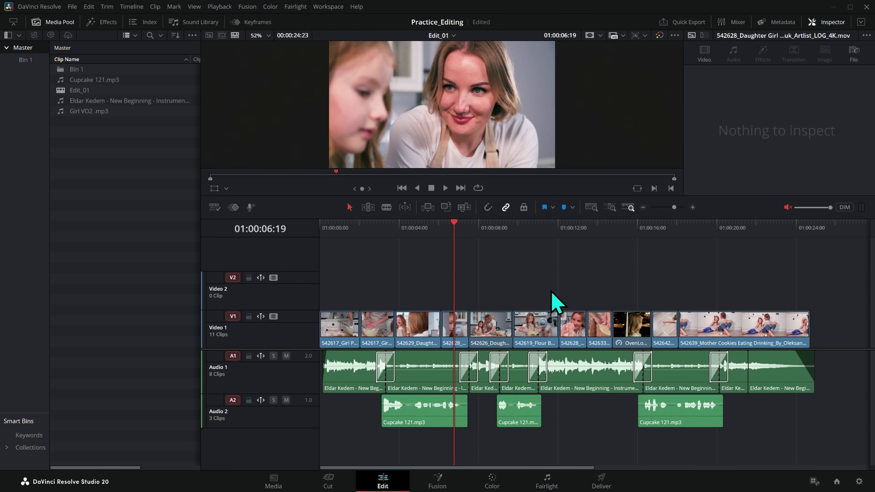
- Look through the Color, Fairlight and Fusion pages, and return to the Edit page
left_click_drag(410, 279, 627, 280)
left_click(492, 481)
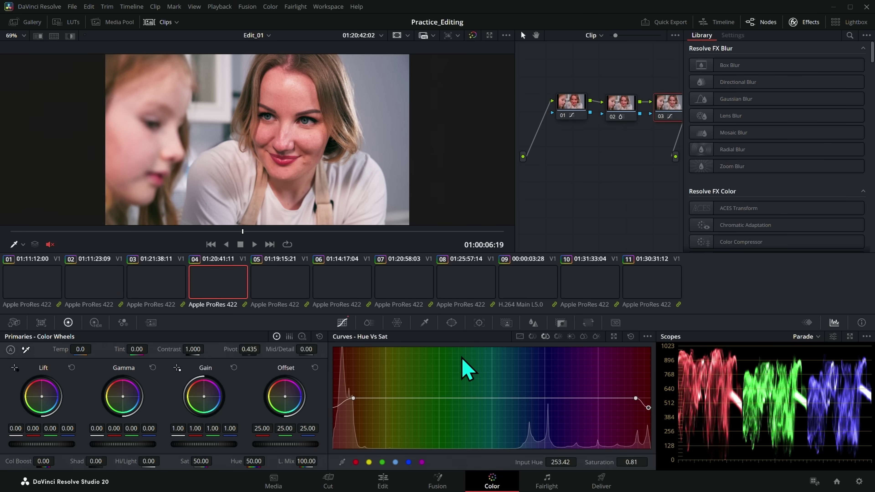
left_click(543, 479)
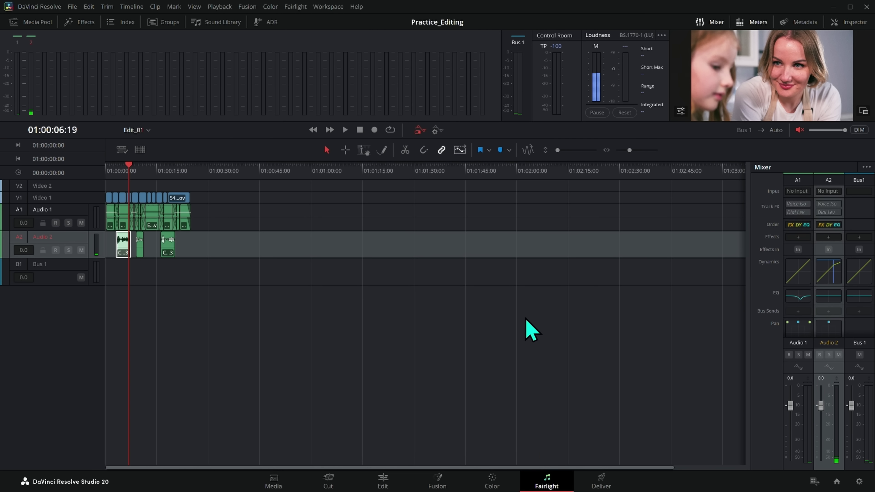
left_click(437, 480)
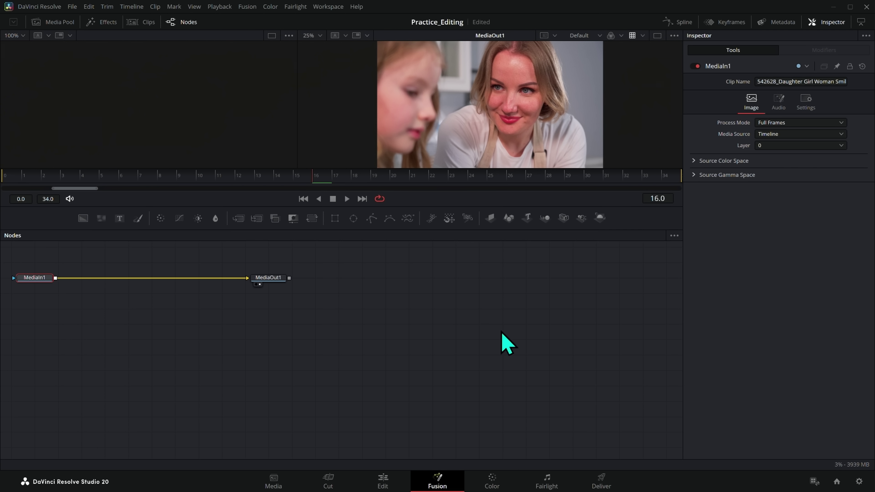
left_click(383, 482)
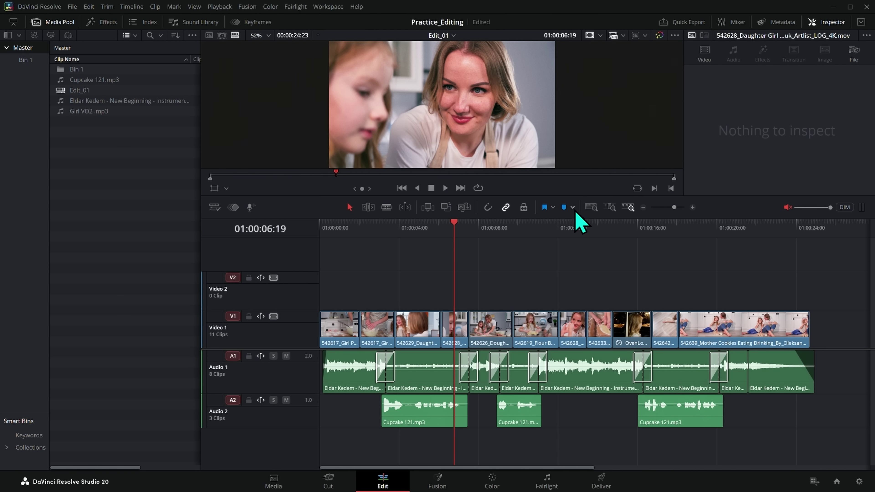
left_click(492, 481)
key("shift+4")
- Create a new project named Practice_01 in the local project library
left_click(837, 481)
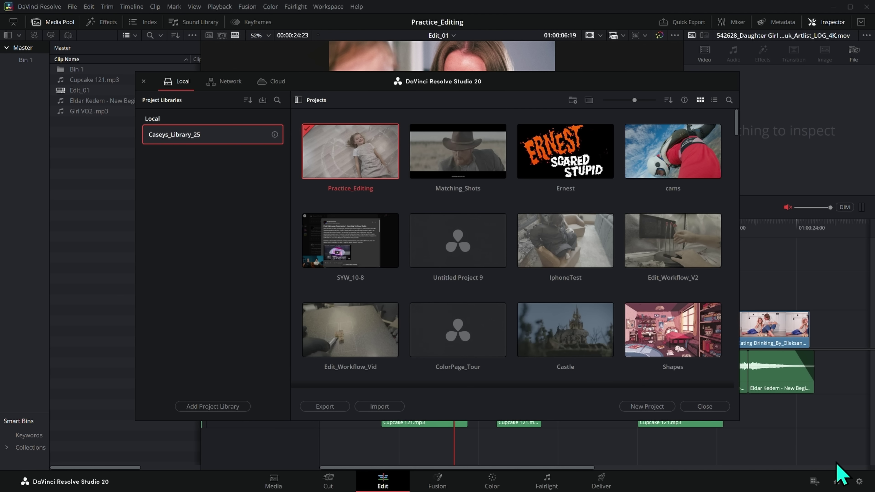
left_click(660, 406)
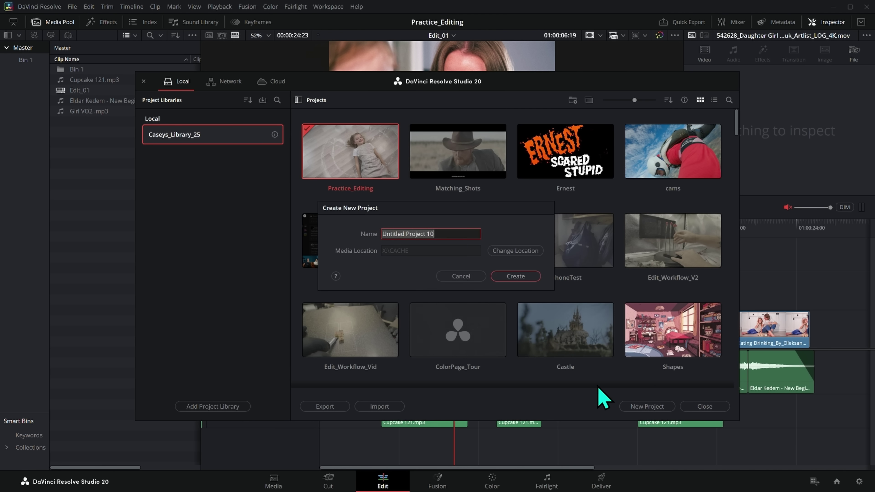
type("Practice_01")
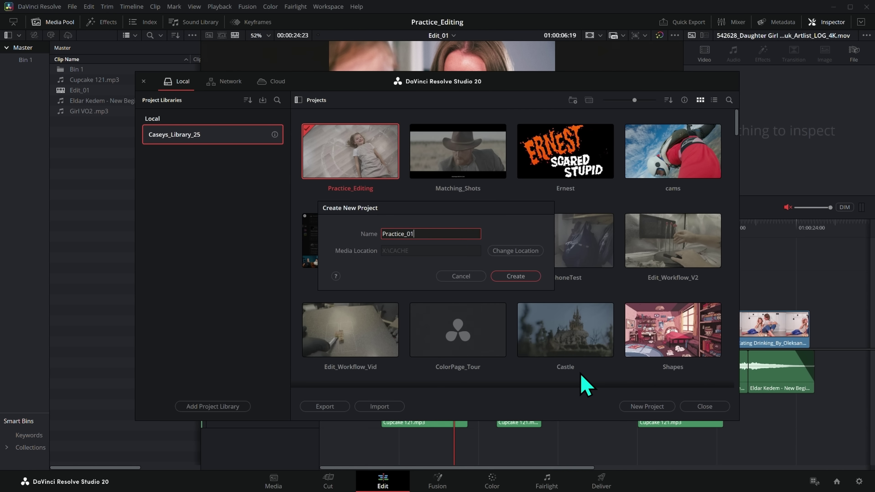
left_click(515, 276)
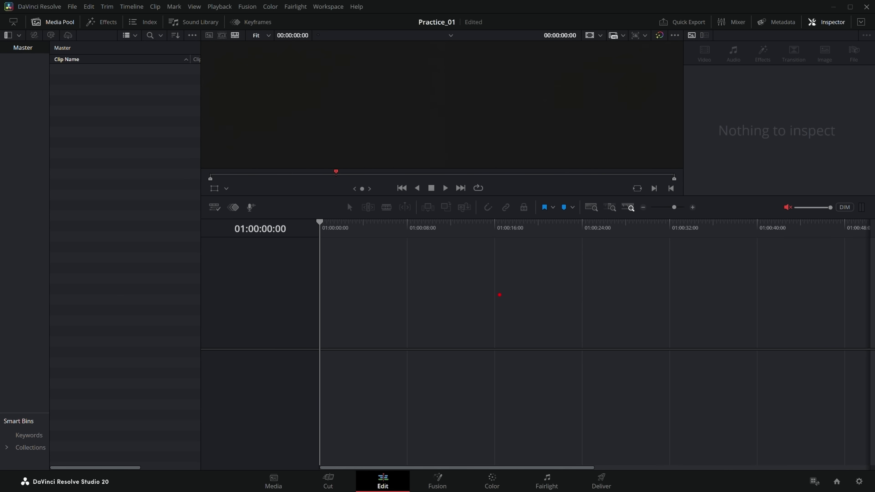
mouse_move(325, 248)
left_mouse_down()
mouse_move(341, 266)
mouse_move(359, 268)
left_mouse_up()
left_click(367, 272)
left_click_drag(400, 236, 414, 252)
mouse_move(424, 230)
left_mouse_down()
mouse_move(410, 272)
mouse_move(441, 238)
left_mouse_up()
mouse_move(460, 234)
left_mouse_down()
mouse_move(465, 262)
mouse_move(473, 231)
left_mouse_up()
left_click_drag(322, 325, 360, 357)
left_click(372, 357)
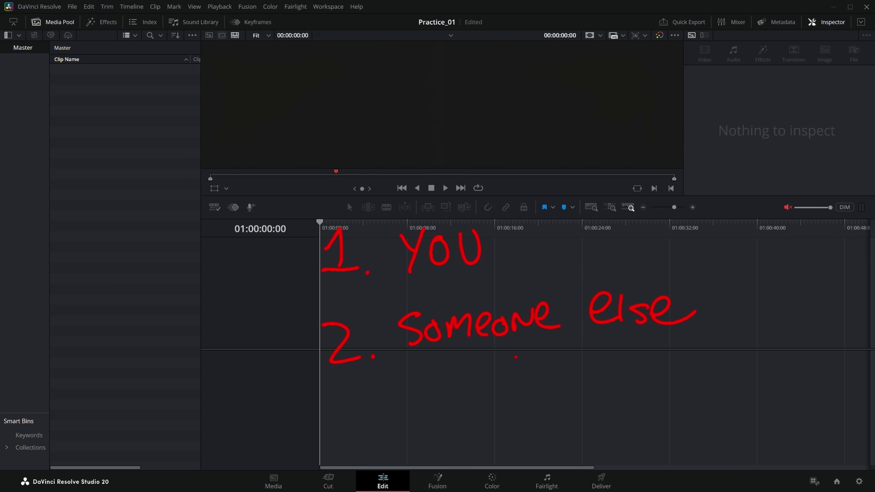
mouse_move(389, 276)
left_mouse_down()
mouse_move(413, 207)
mouse_move(482, 282)
left_mouse_up()
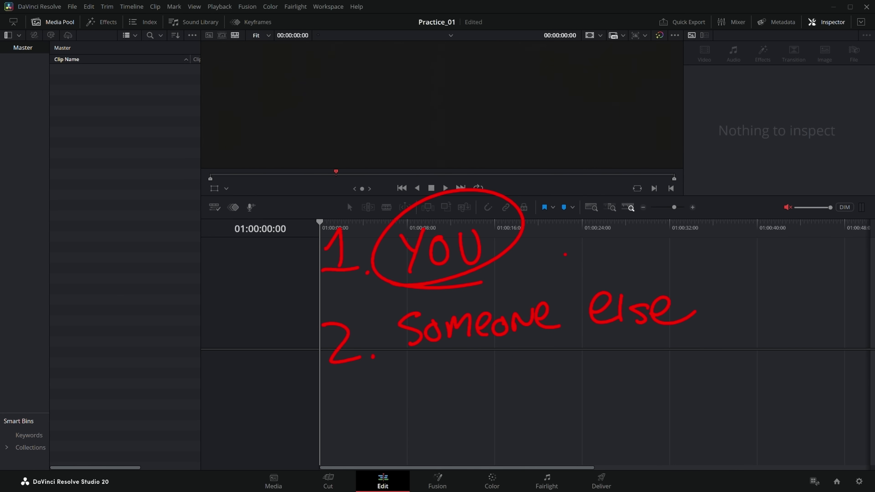
key("ctrl+z")
mouse_move(411, 306)
left_mouse_down()
mouse_move(724, 297)
mouse_move(514, 273)
left_mouse_up()
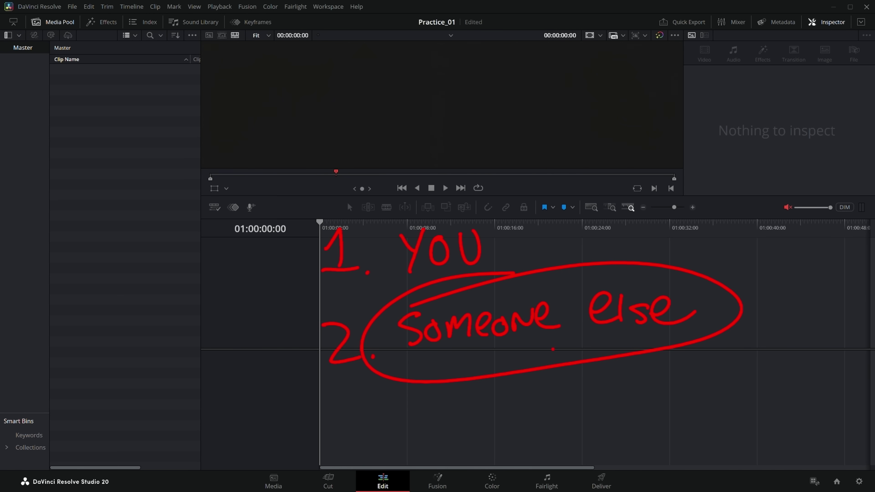
key("ctrl+z")
left_click_drag(399, 371, 673, 334)
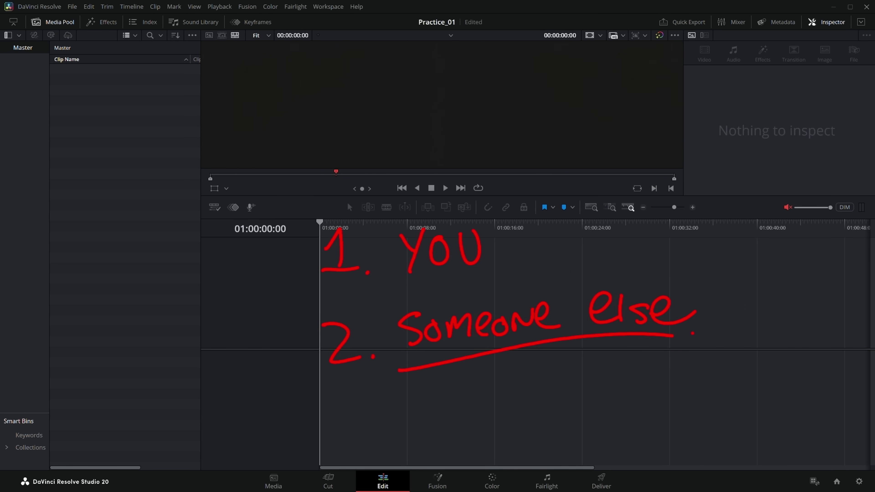
mouse_move(405, 292)
left_mouse_down()
mouse_move(519, 251)
mouse_move(567, 252)
left_mouse_up()
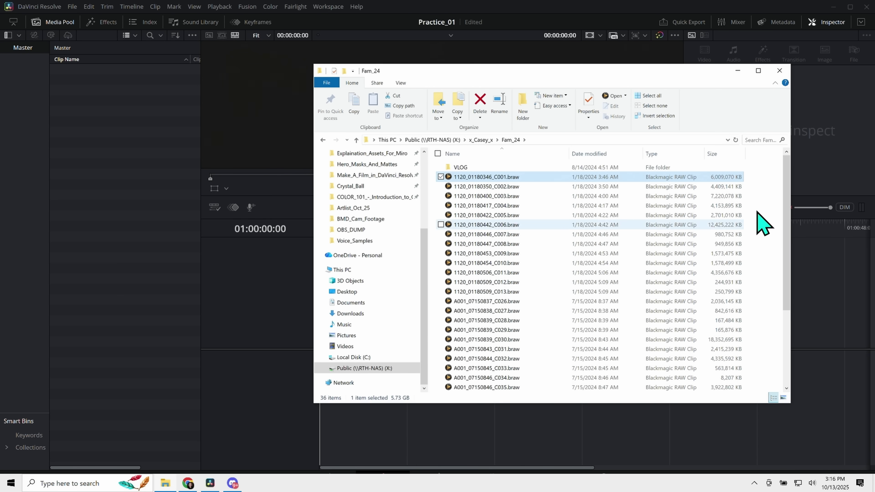
- Import all the Blackmagic RAW clips from the Fam_24 folder into the media pool
scroll(787, 212, "down", 4)
key("ctrl+a")
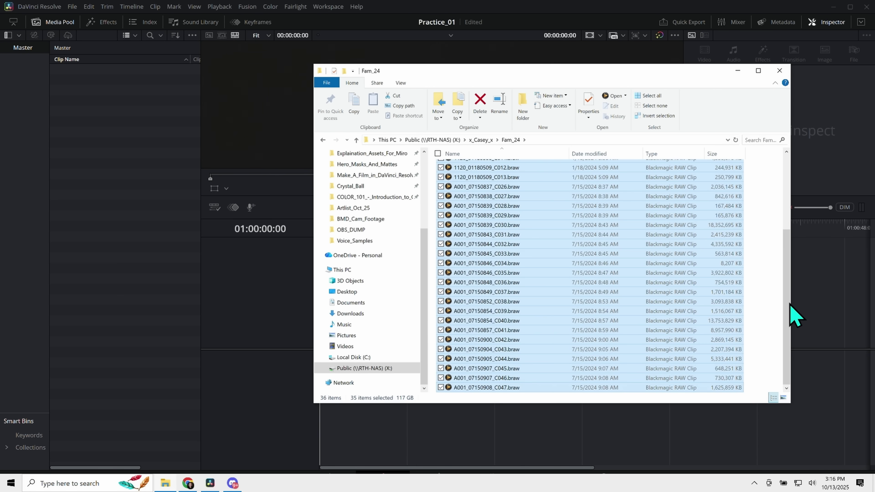
left_click_drag(789, 312, 768, 178)
left_click_drag(557, 195, 141, 320)
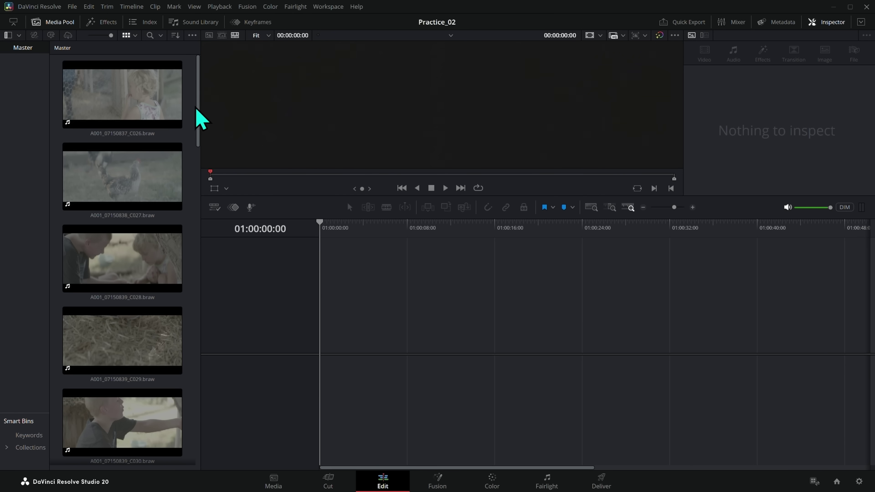
- Review the imported footage by previewing several clips, including A001_07150843_C031 and A001_07150846_C035, in the source viewer
left_click_drag(199, 122, 198, 196)
left_click(140, 172)
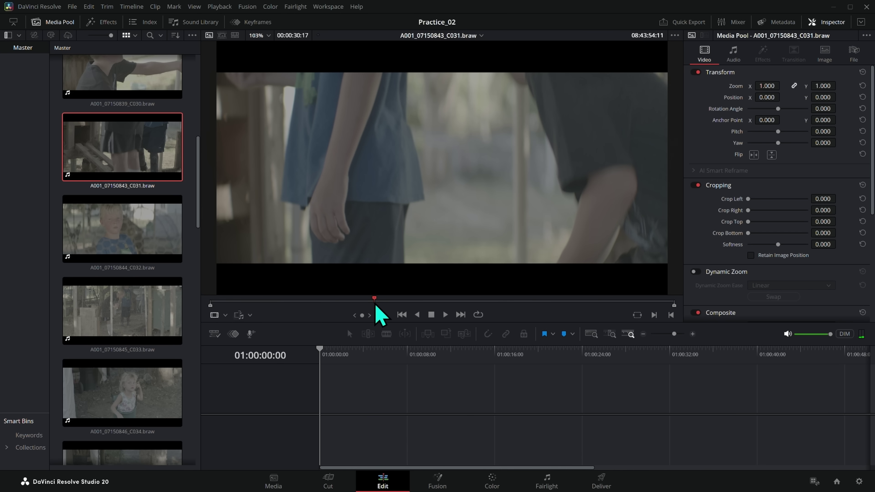
left_click(431, 300)
left_click_drag(432, 301, 479, 302)
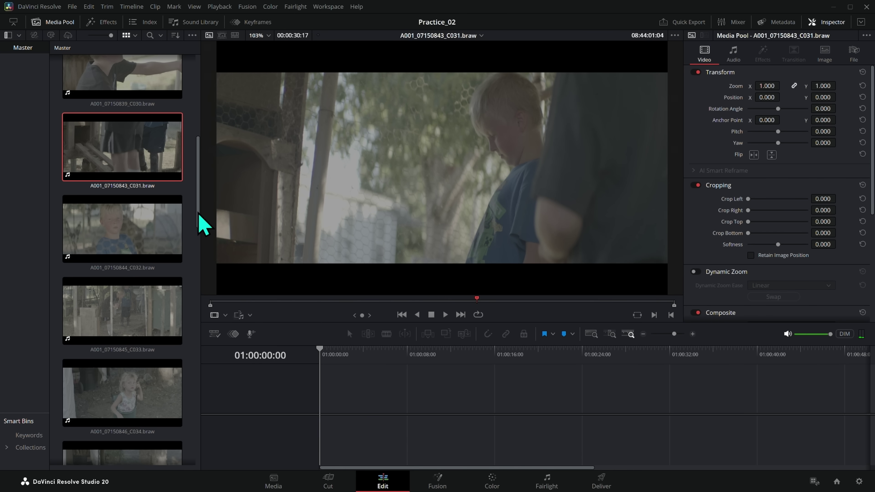
scroll(190, 241, "down", 3)
left_click(122, 331)
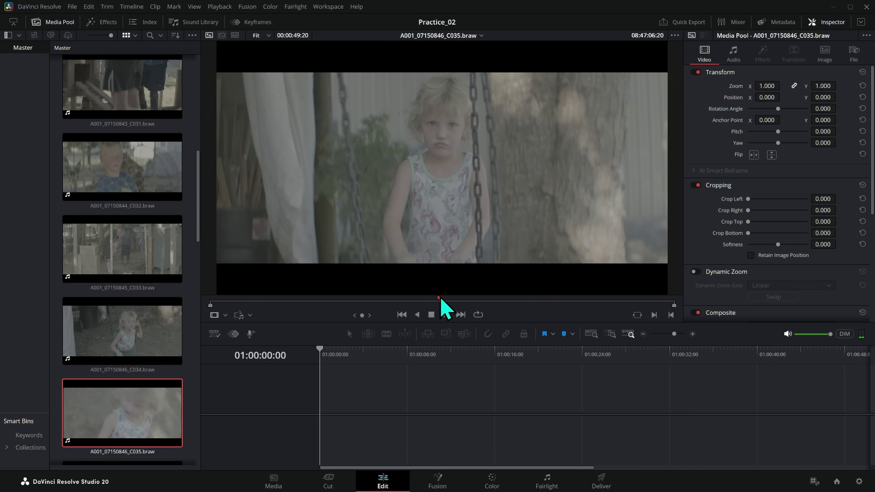
key("Down")
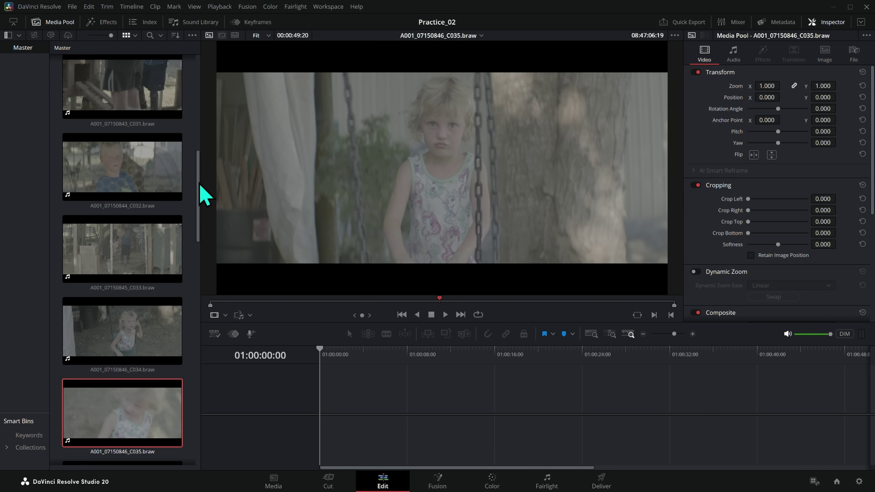
scroll(198, 145, "up", 10)
left_click_drag(196, 117, 194, 214)
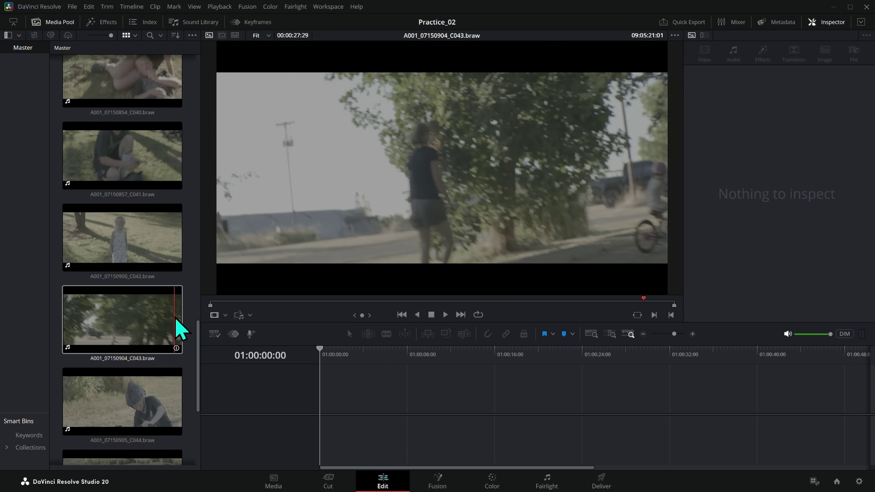
- Set the pixel aspect ratio of all media pool clips to 1.5 in their clip attributes and check the resulting picture
right_click(157, 306)
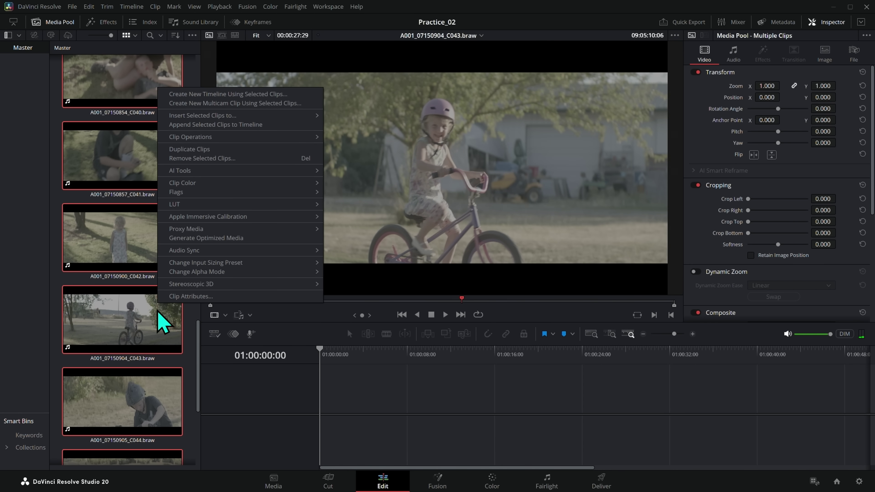
left_click(232, 297)
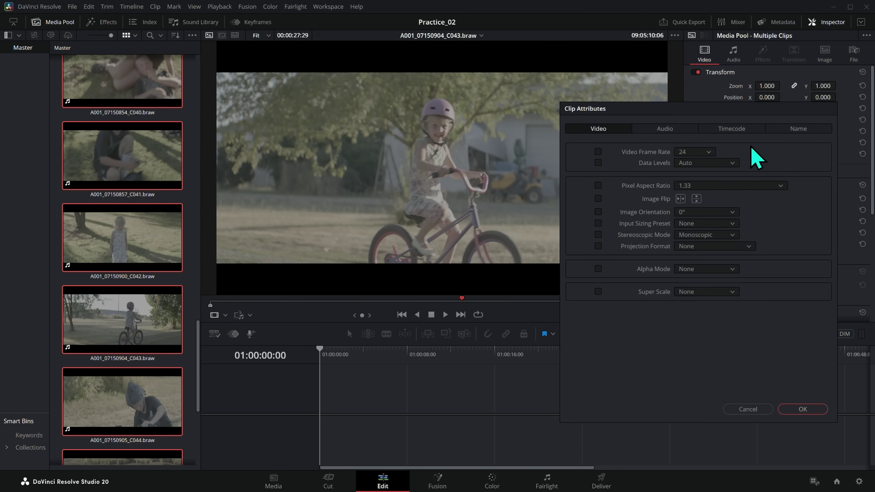
left_click(687, 188)
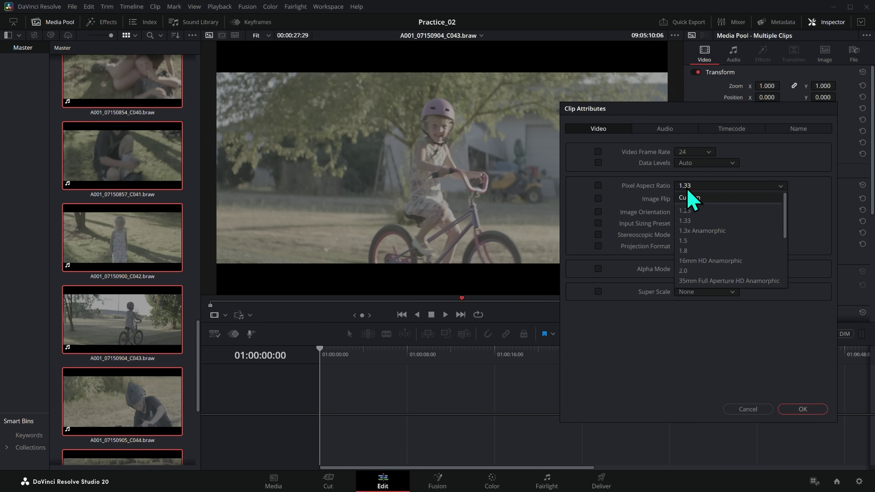
left_click(693, 241)
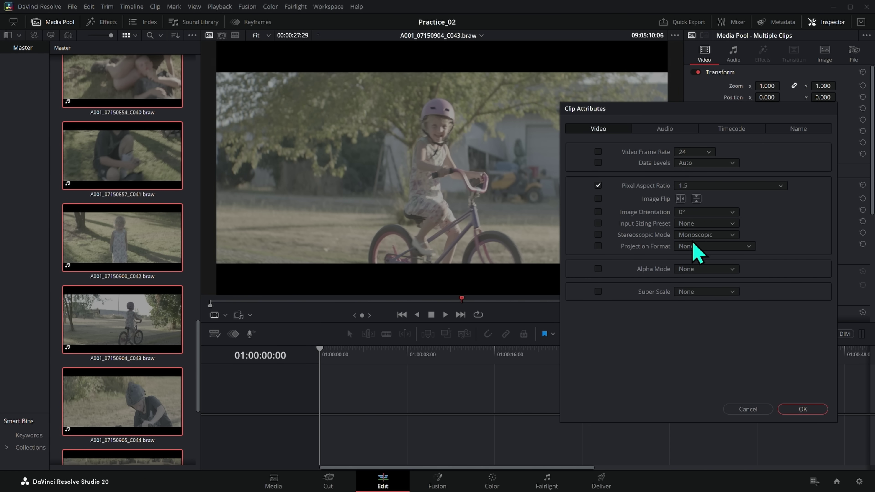
left_click(806, 412)
left_click_drag(490, 302, 477, 303)
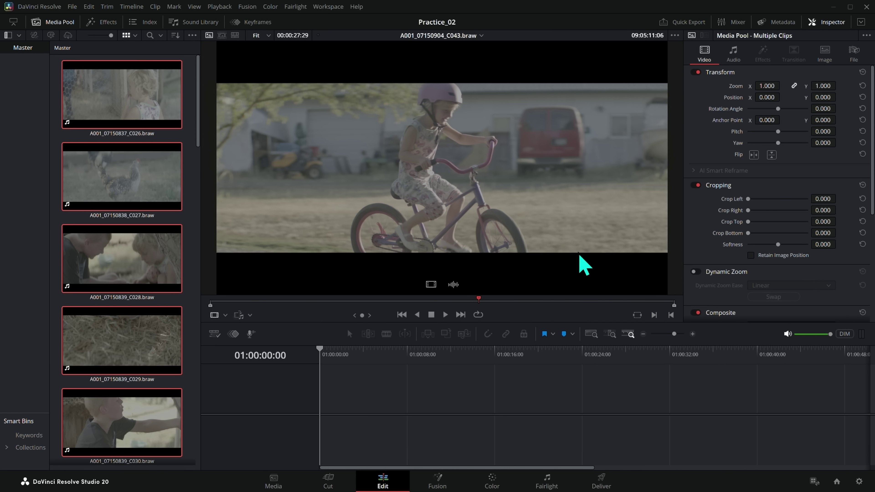
left_click_drag(561, 298, 754, 42)
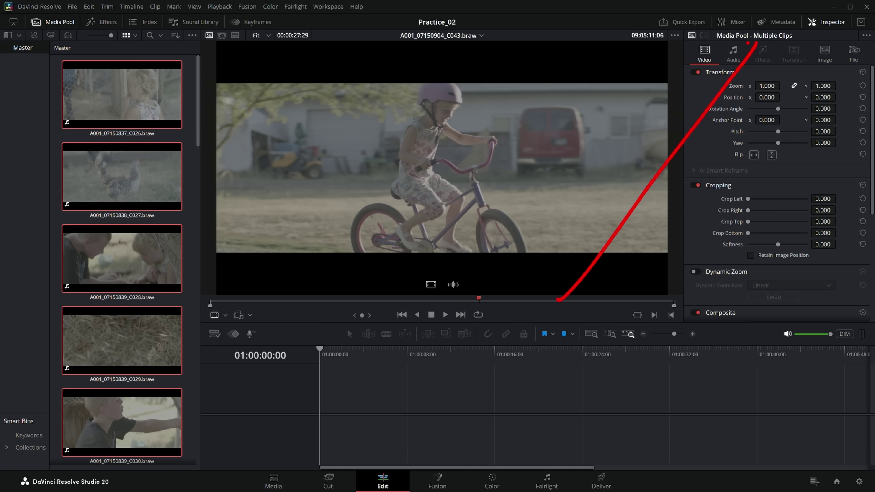
key("Escape")
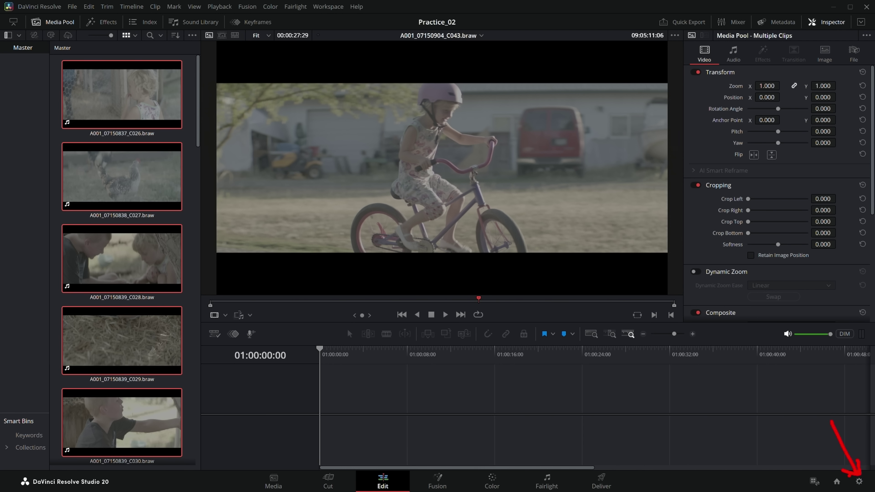
- Set the project's color science to DaVinci YRGB Color Managed, without automatic color management, using HDR DaVinci Wide Gamut Intermediate processing, and save
left_click(862, 483)
left_click(264, 126)
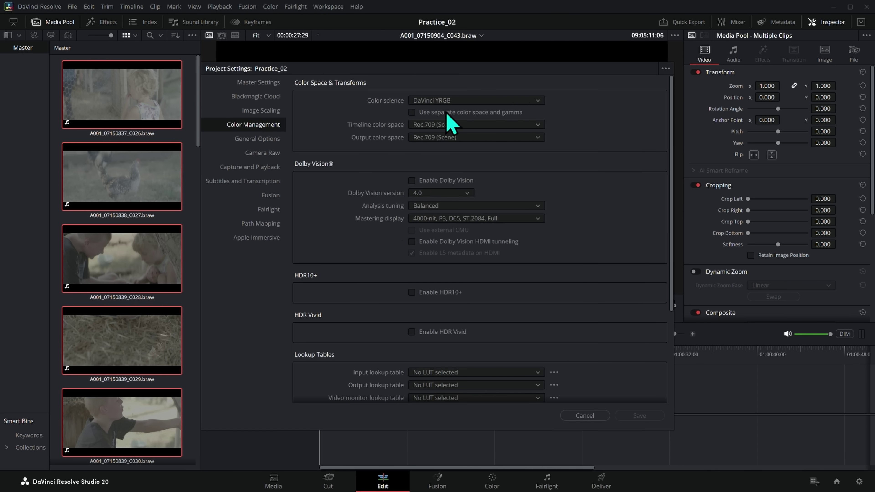
left_click(471, 101)
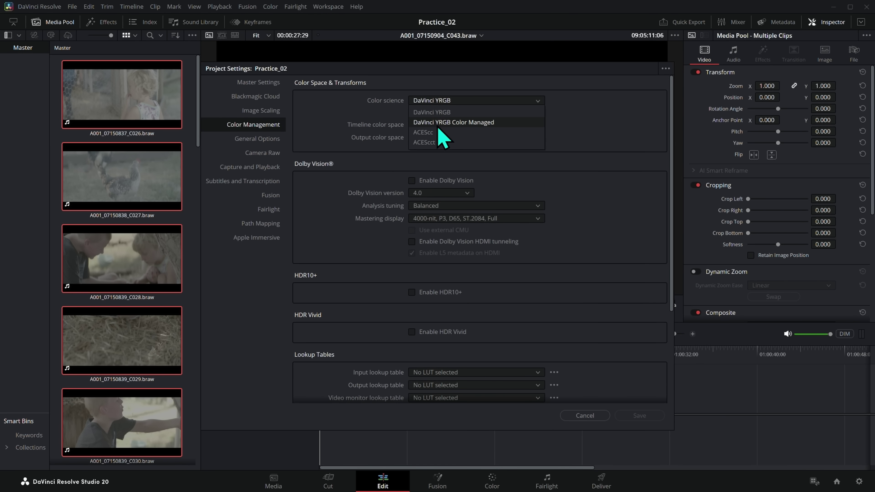
left_click(484, 123)
left_click(437, 113)
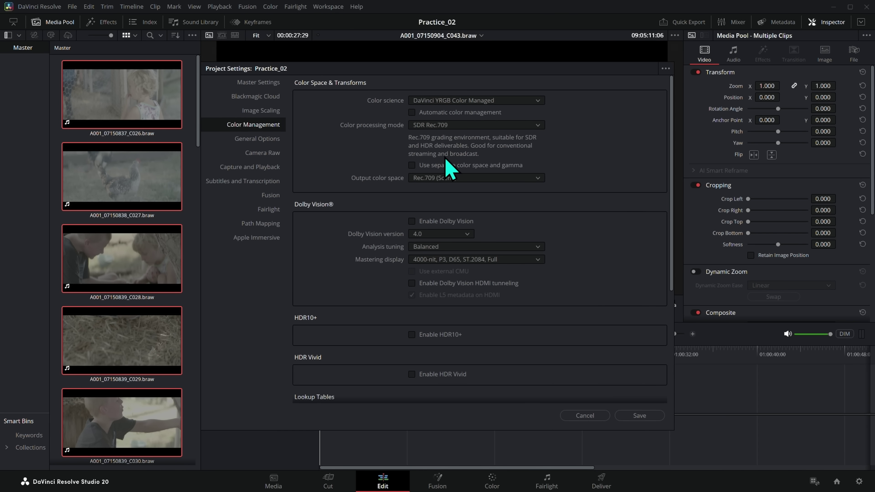
left_click(470, 127)
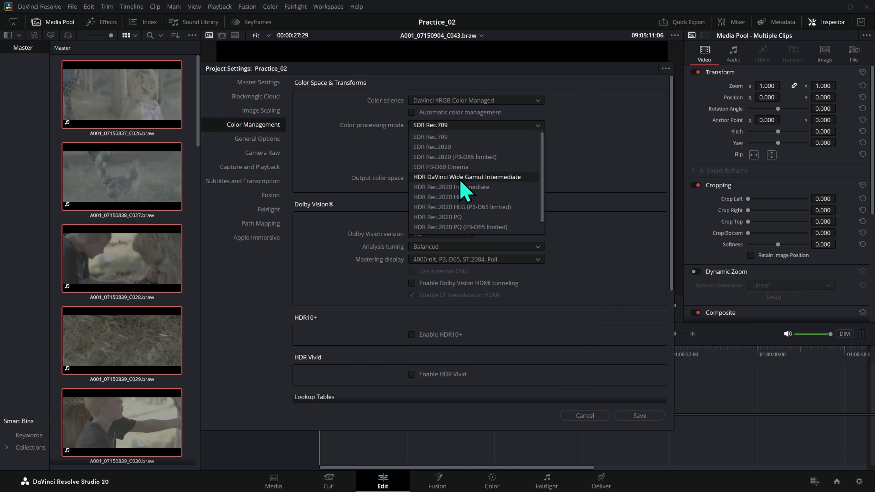
left_click(523, 177)
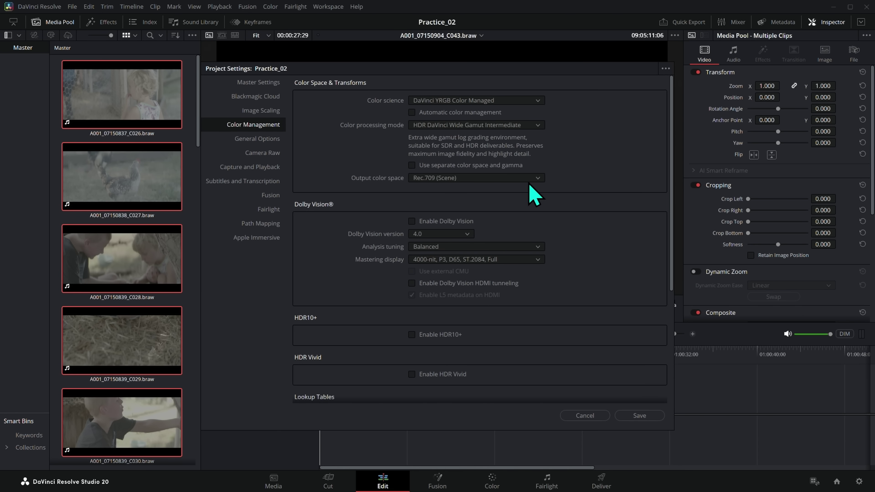
left_click(641, 417)
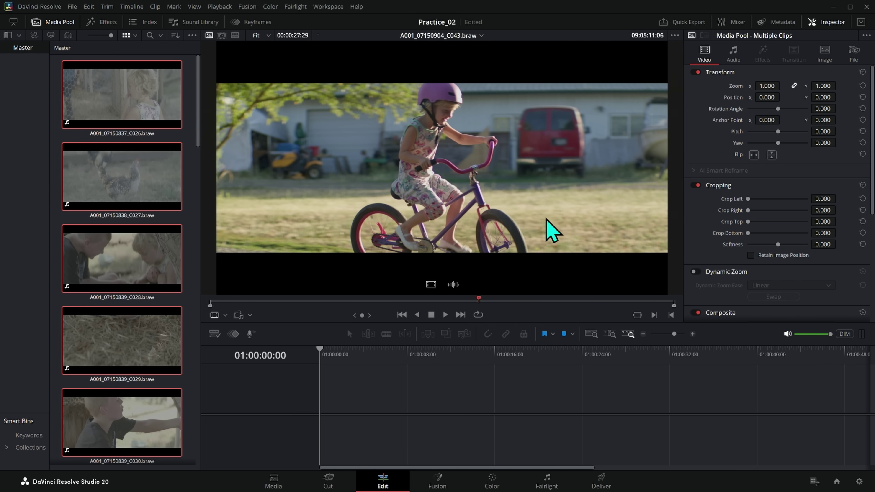
- Generate optimized media for all selected clips in the media pool
right_click(152, 183)
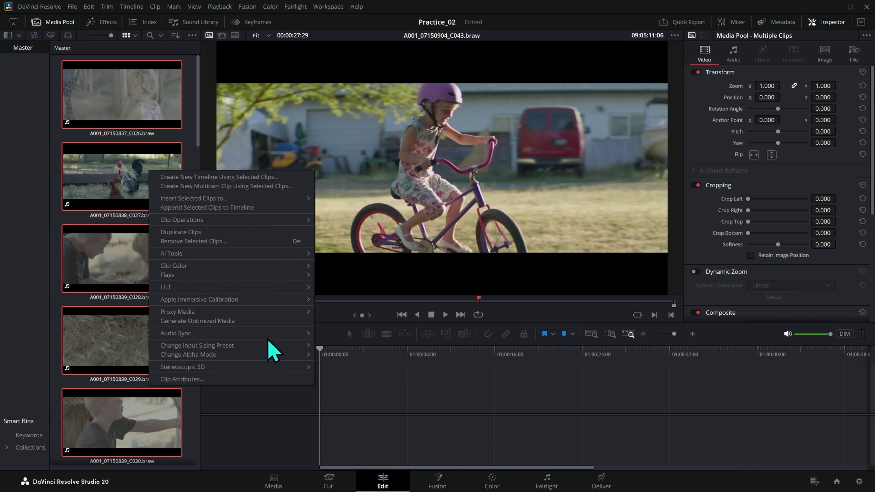
left_click(275, 322)
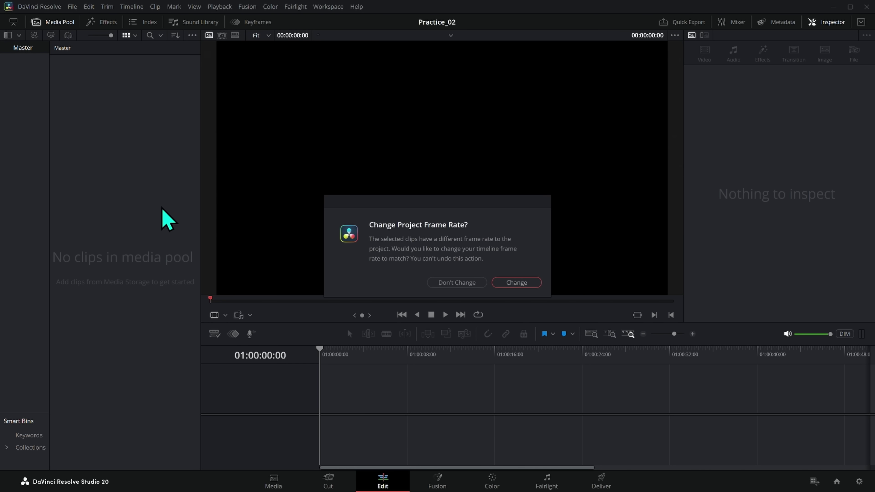
- Change the project frame rate to match the clips being imported
left_click(517, 285)
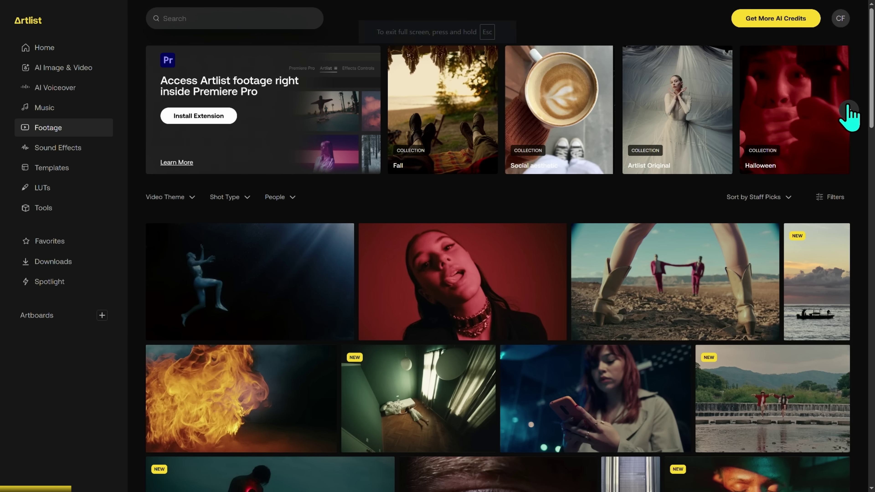
- Browse the Artlist stock footage catalog, open the "Waterfall, Japan, Hero, Warrior" clip and expand its clip details
scroll(872, 107, "down", 5)
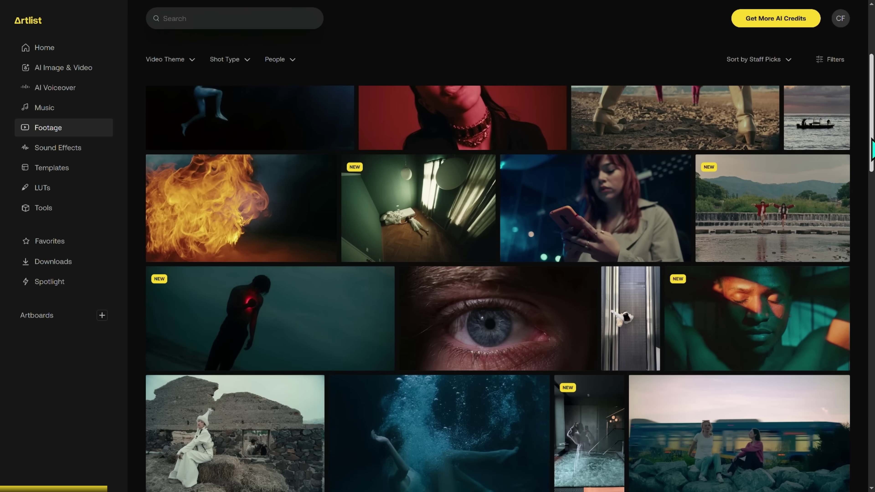
scroll(873, 155, "down", 10)
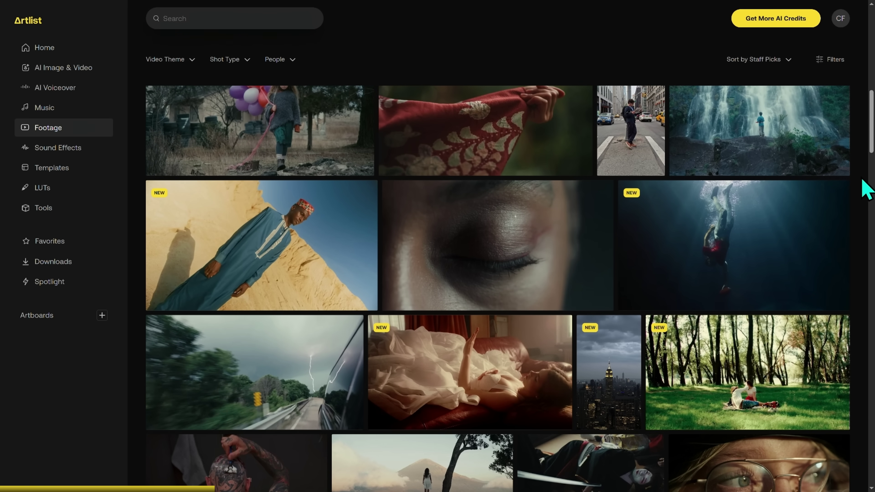
mouse_move(791, 161)
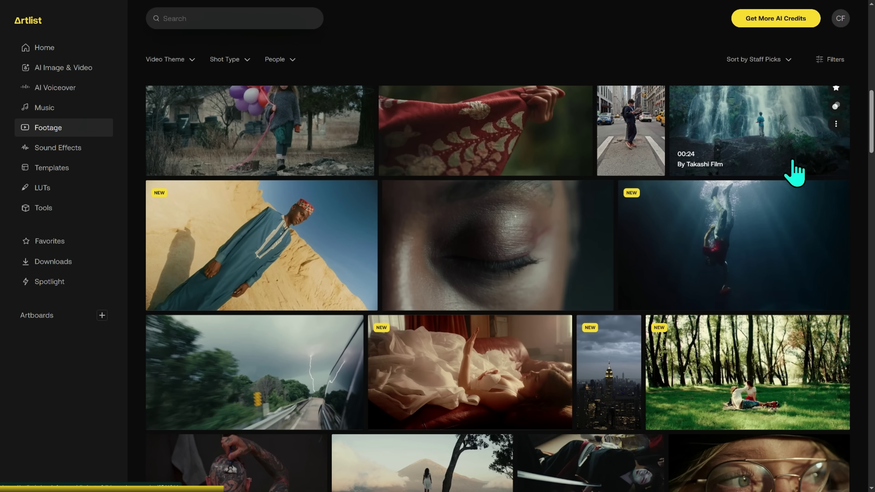
left_click(780, 161)
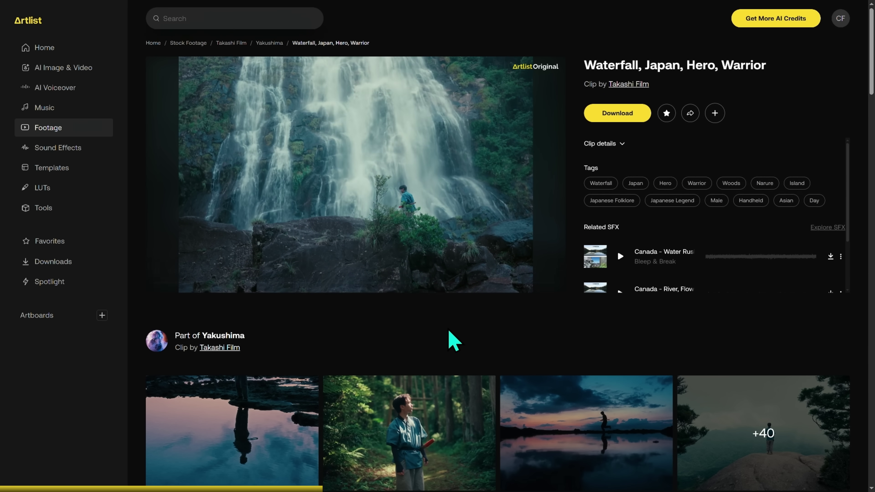
left_click(620, 143)
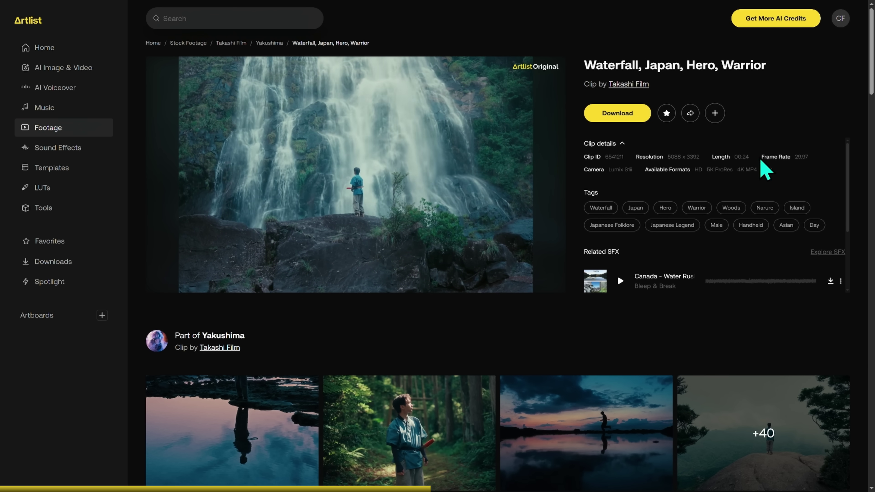
- Look through Artlist's sound effects, music, AI image and video, and AI voiceover sections
left_click(72, 152)
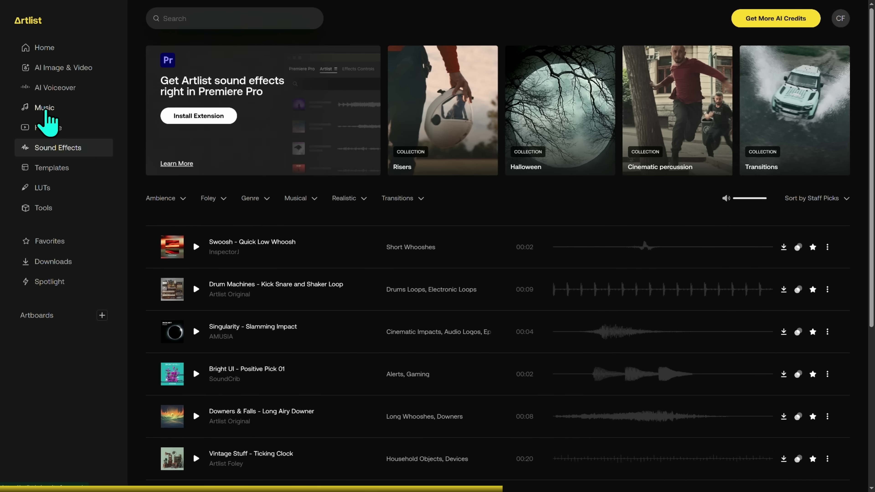
left_click(45, 109)
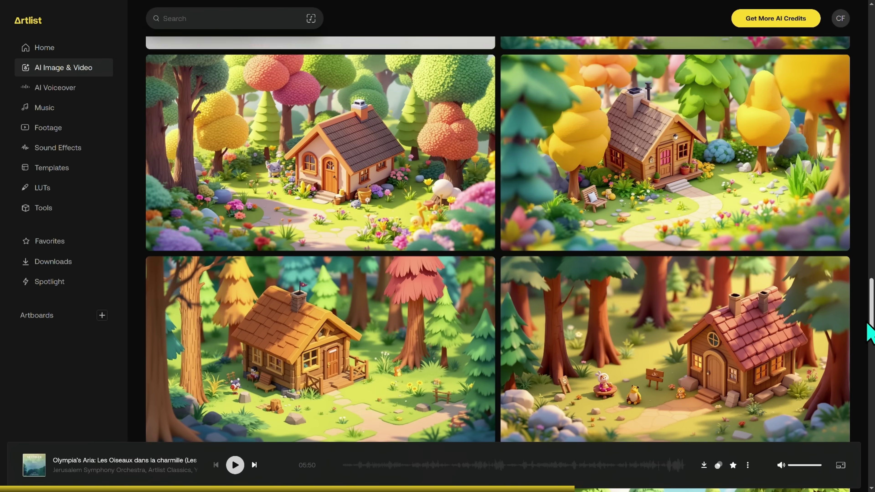
mouse_move(867, 322)
left_mouse_down()
mouse_move(867, 329)
mouse_move(865, 310)
left_mouse_up()
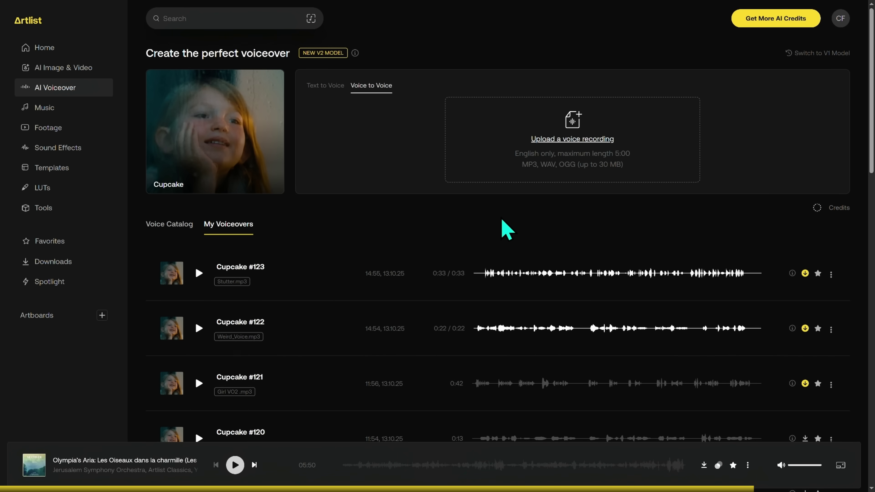
key("ctrl+2")
left_click_drag(421, 169, 425, 457)
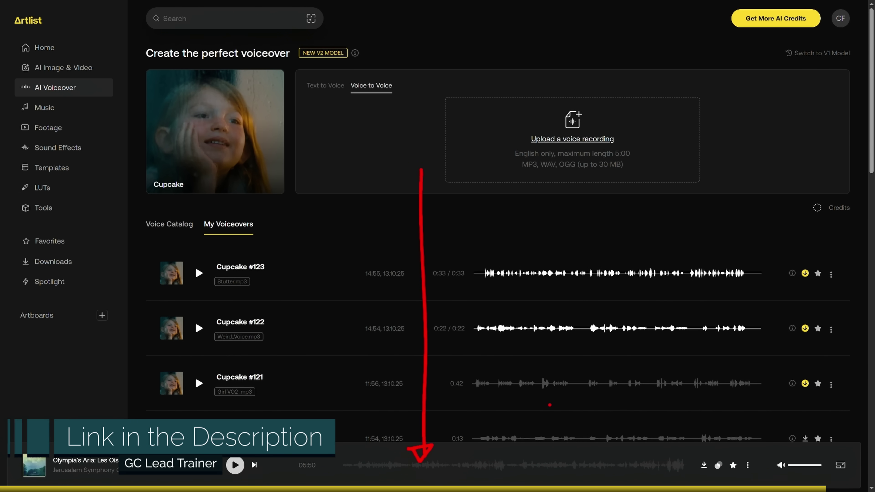
key("Escape")
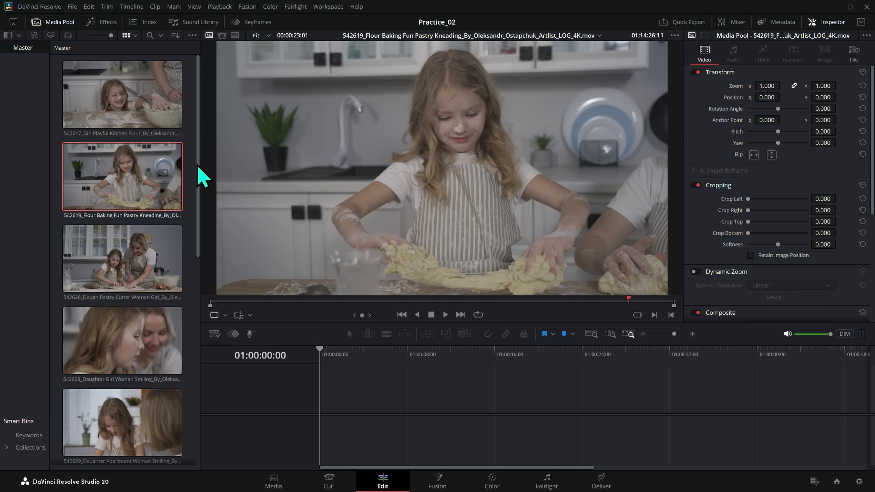
- In DaVinci Resolve, set the input color space of the log clips in the media pool to Sony S-Gamut/S-Log2
left_click_drag(198, 165, 200, 403)
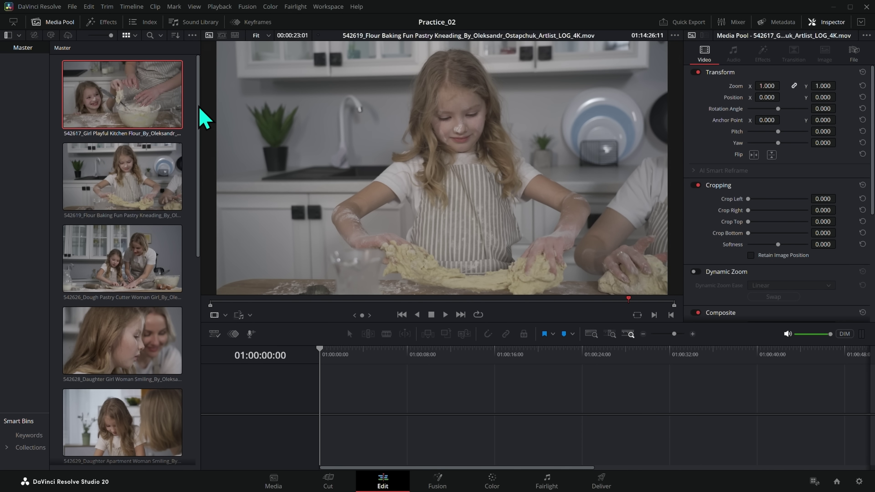
left_click_drag(199, 108, 191, 320)
left_click(156, 344, "shift")
left_click_drag(198, 273, 191, 59)
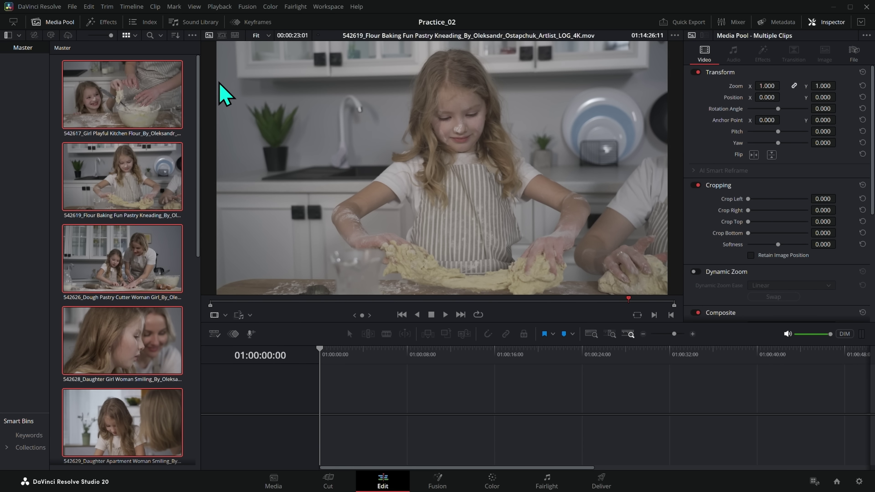
right_click(156, 180)
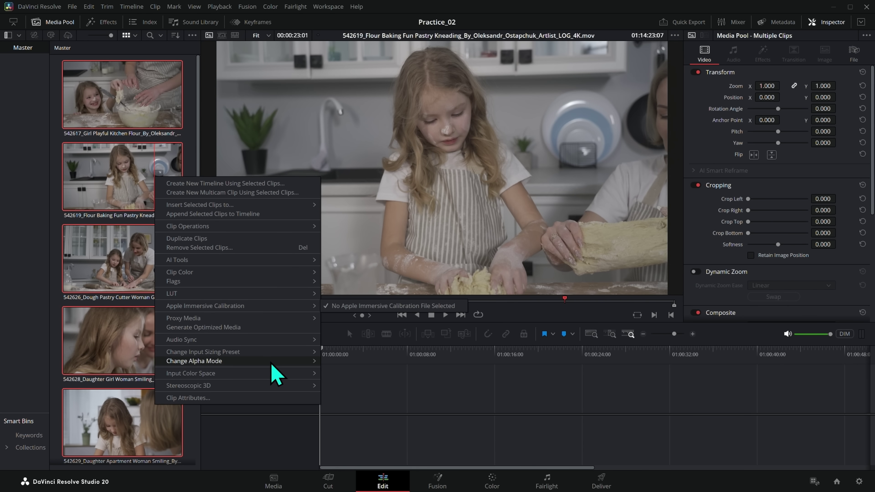
mouse_move(272, 374)
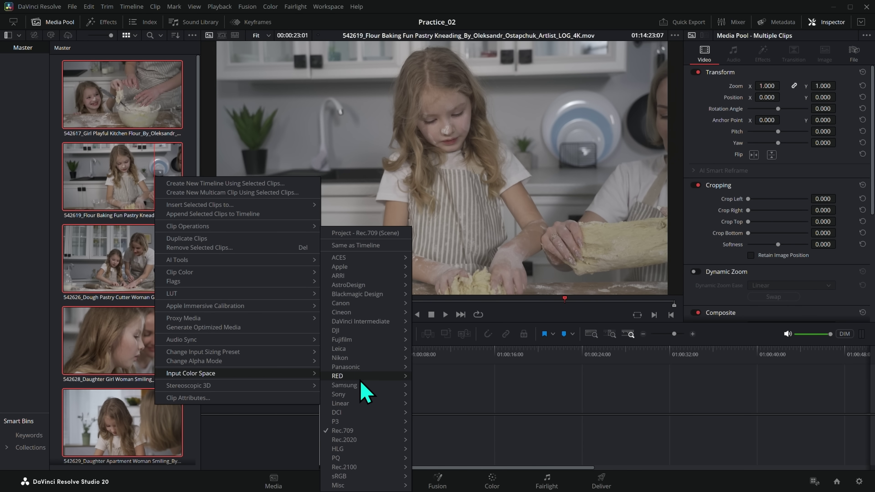
mouse_move(365, 395)
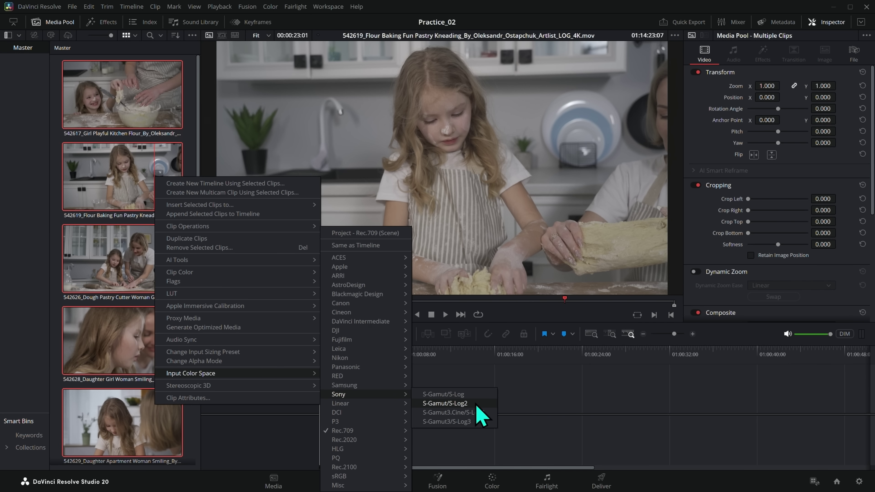
left_click(476, 405)
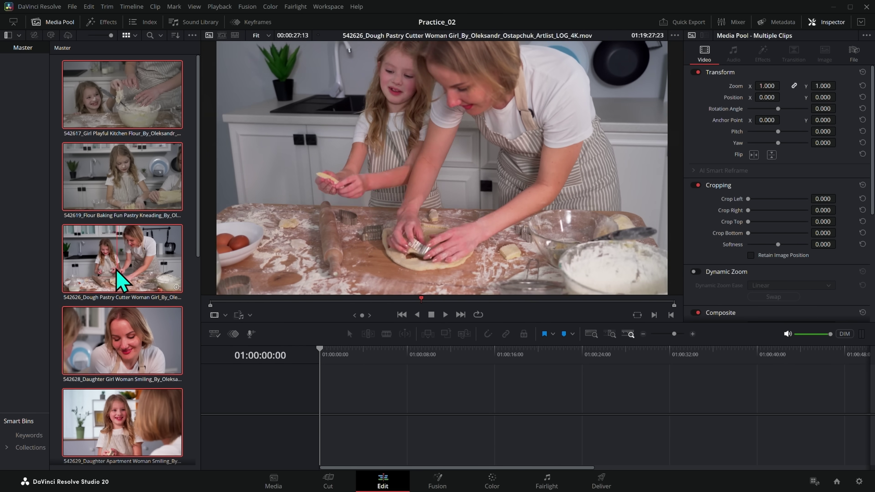
left_click(327, 361)
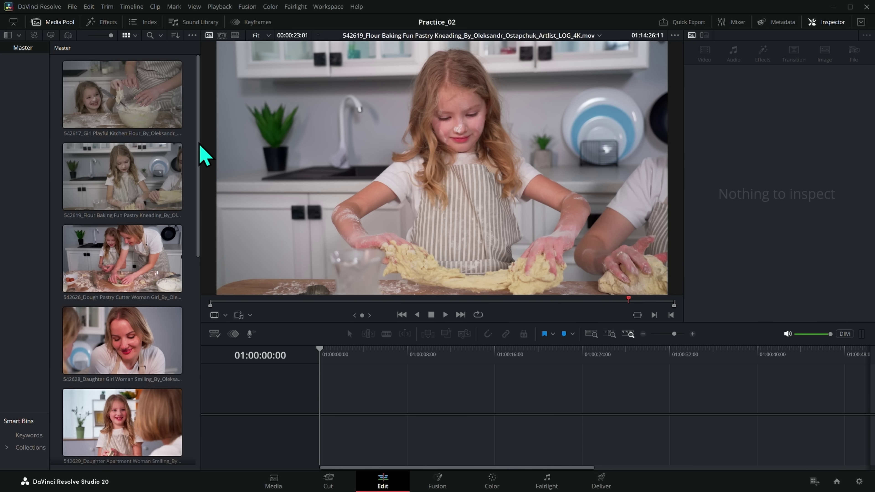
- Create a new timeline from all nine log clips, excluding OvenLooker.mp4, fit it to the view and skim through the footage
left_click_drag(199, 146, 202, 251)
scroll(187, 228, "down", 4)
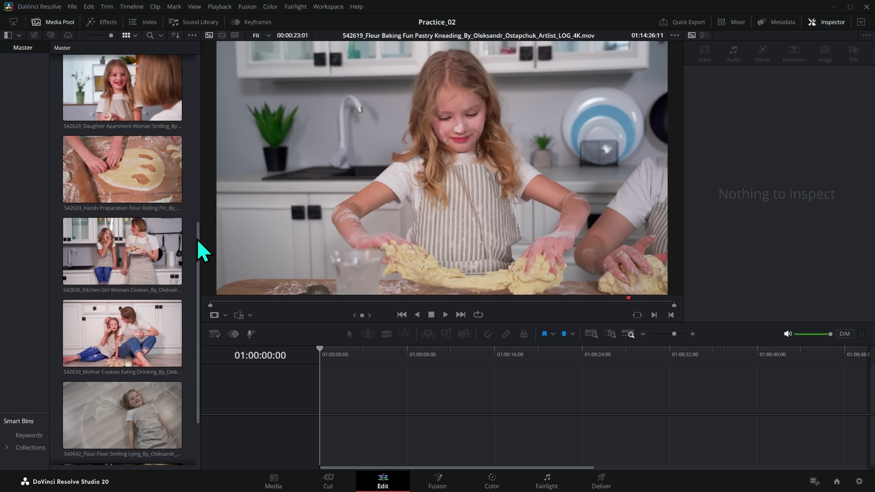
left_click_drag(197, 248, 199, 54)
left_click(156, 104)
left_click_drag(196, 88, 210, 51)
left_click(160, 336, "shift")
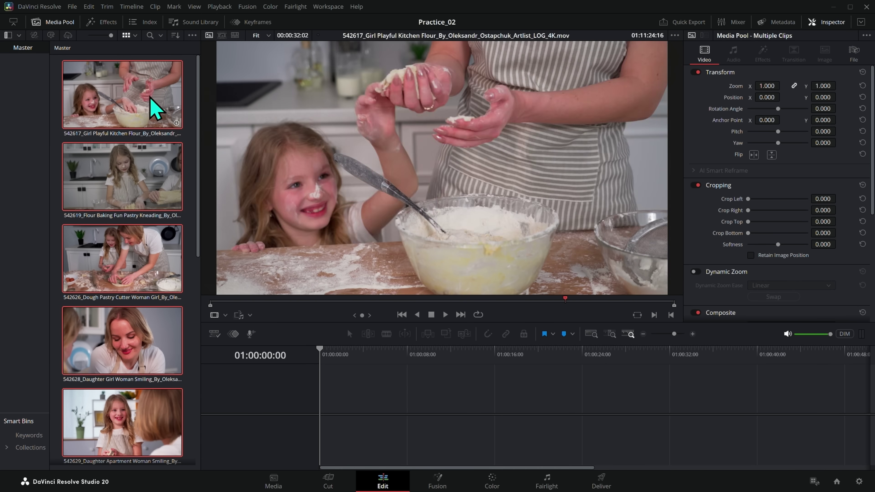
right_click(151, 98)
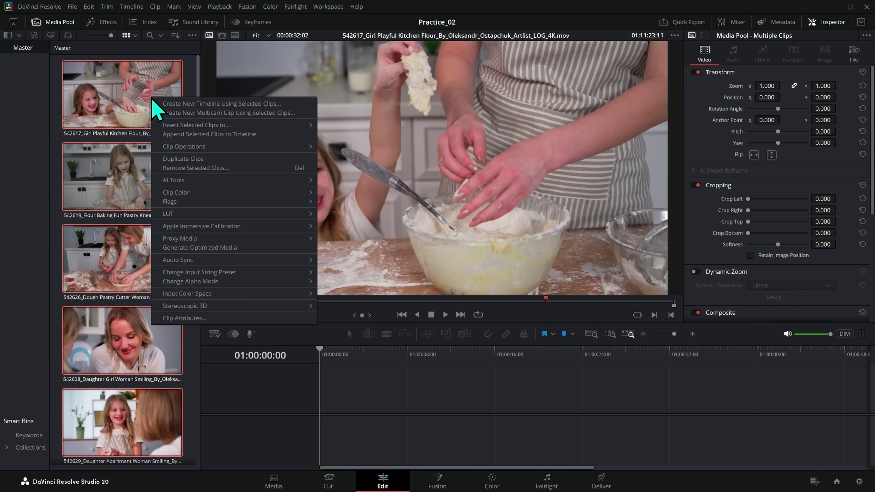
left_click(283, 105)
key("Return")
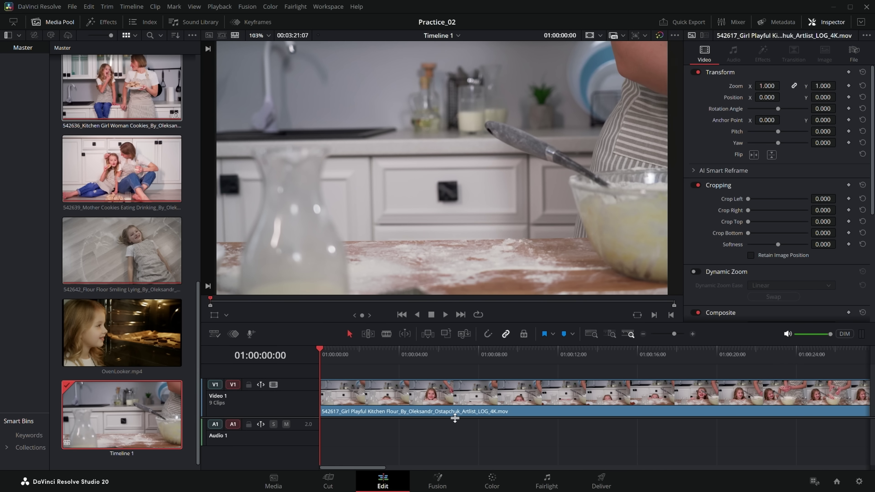
key("shift+z")
left_click_drag(353, 355, 682, 363)
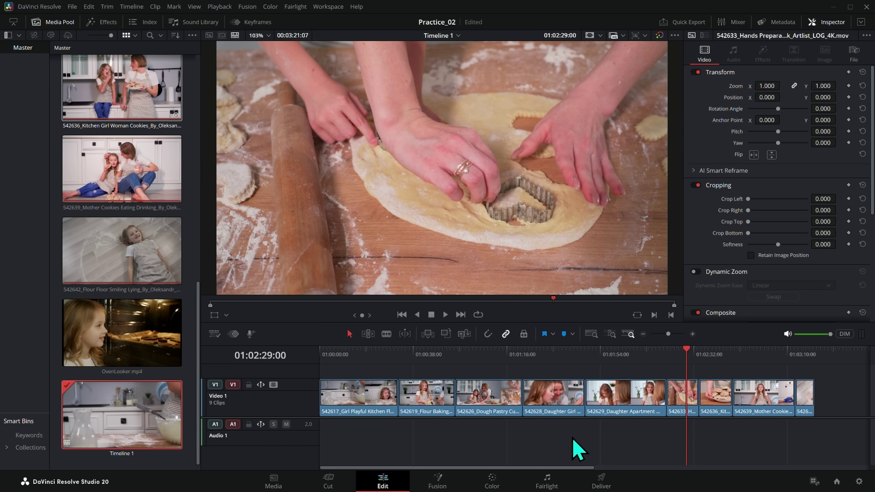
- Load the Mother Cookies Eating Drinking clip beside the timeline picture with the Inspector hidden, and mark an in-to-out range of about 9 seconds
left_click(180, 195)
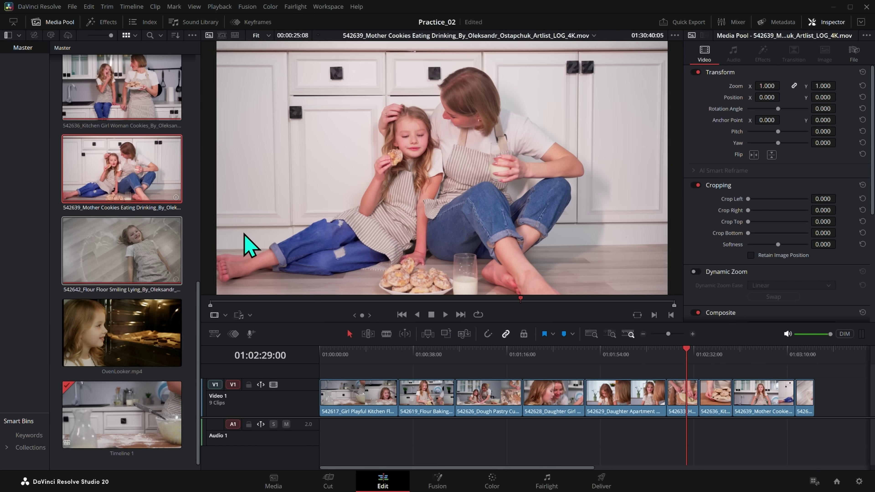
left_click(829, 25)
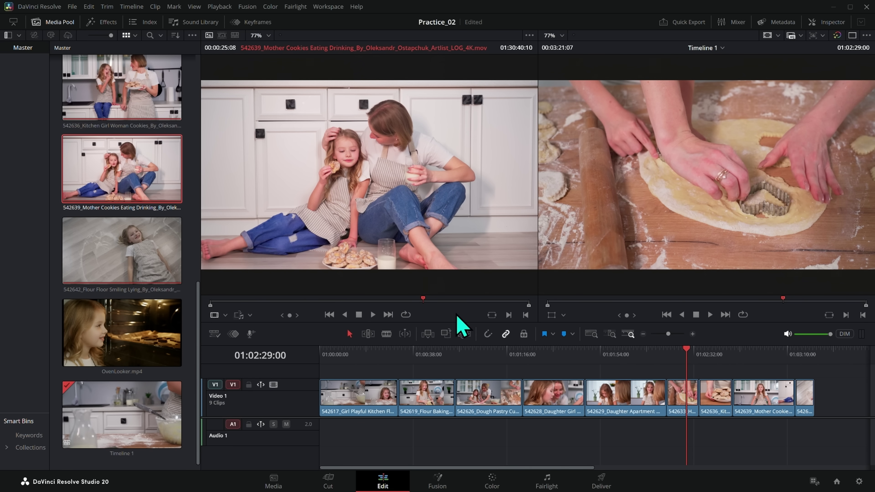
left_click_drag(296, 299, 417, 312)
key("o")
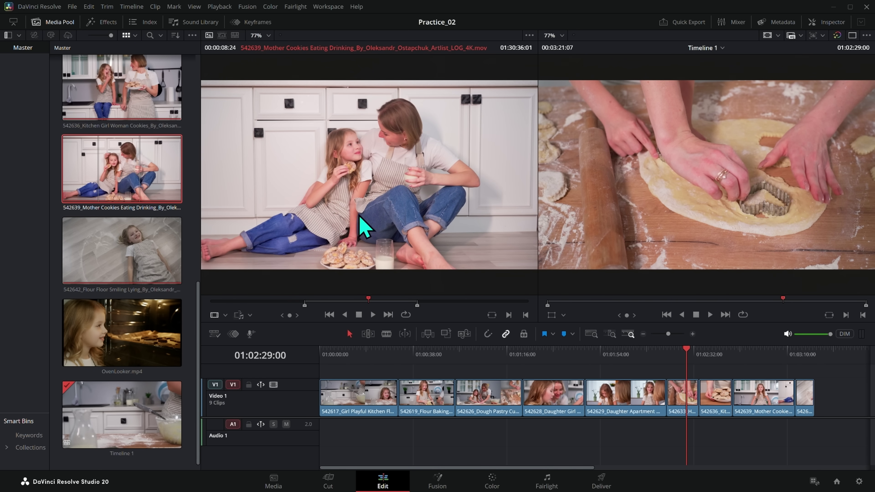
left_click_drag(360, 215, 834, 398)
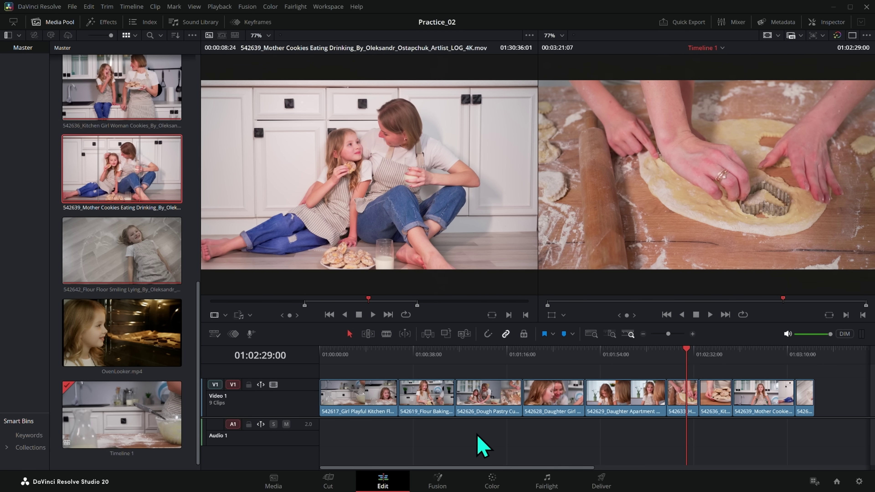
- Skim the timeline, then ripple trim the first clip's start at 01:00:16:02 and its end after the part worth keeping
left_click_drag(357, 350, 521, 375)
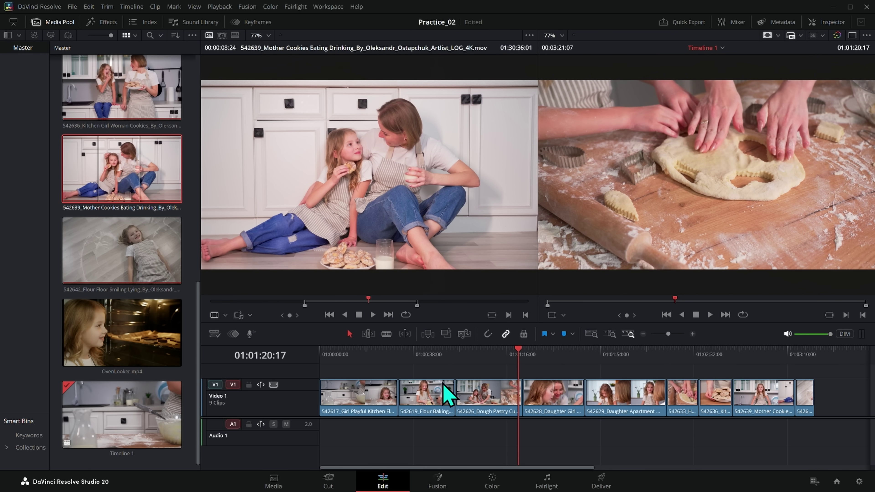
left_click(486, 367)
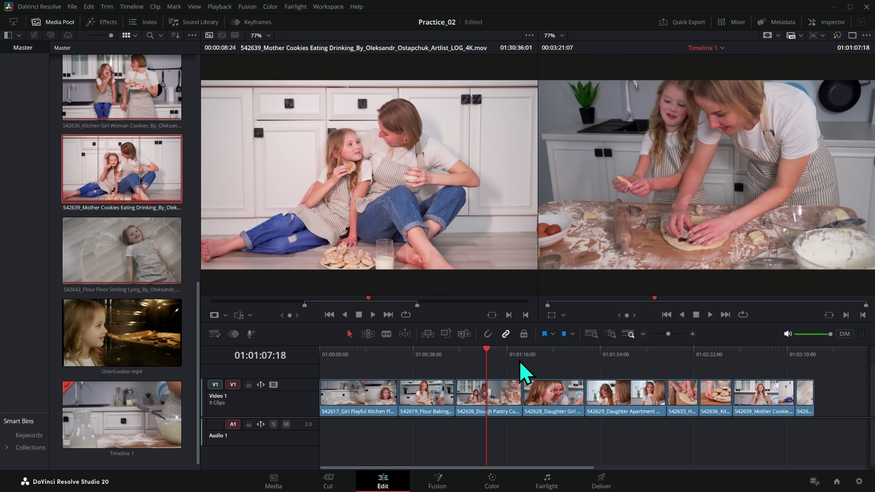
left_click_drag(511, 358, 631, 391)
left_click_drag(629, 453, 359, 401)
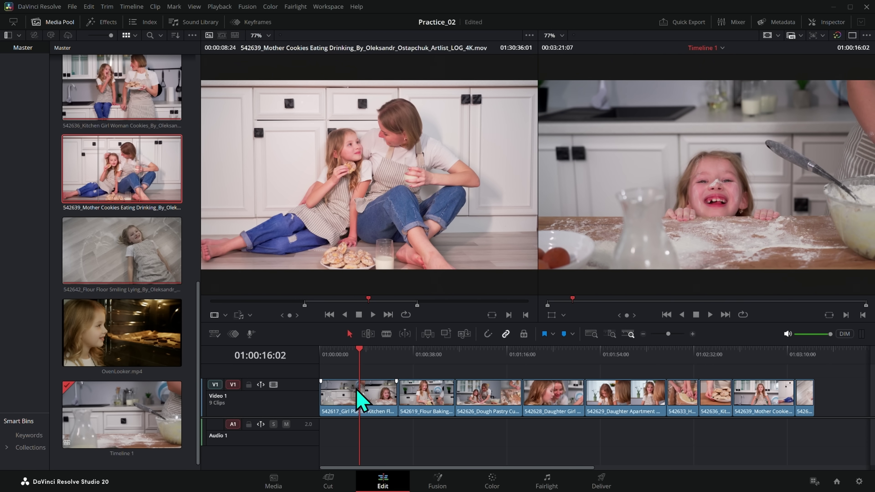
key("ctrl+shift+bracketleft")
left_click_drag(330, 357, 414, 362)
key("ctrl+shift+]")
- Ripple trim the starts and ends of the second, third and fourth timeline clips down to short sections
key("ctrl+shift+[")
key("ctrl+shift+]")
key("ctrl+shift+[")
key("ctrl+shift+]")
key("ctrl+shift+[")
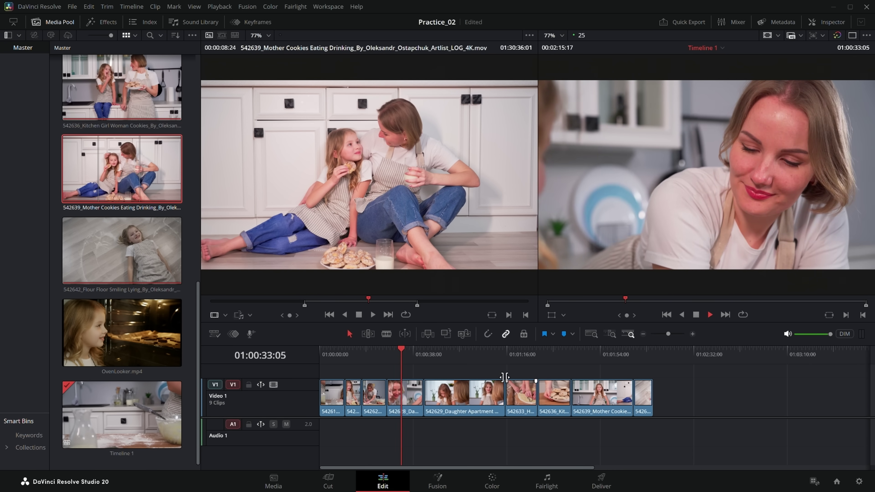
key("ctrl+shift+[")
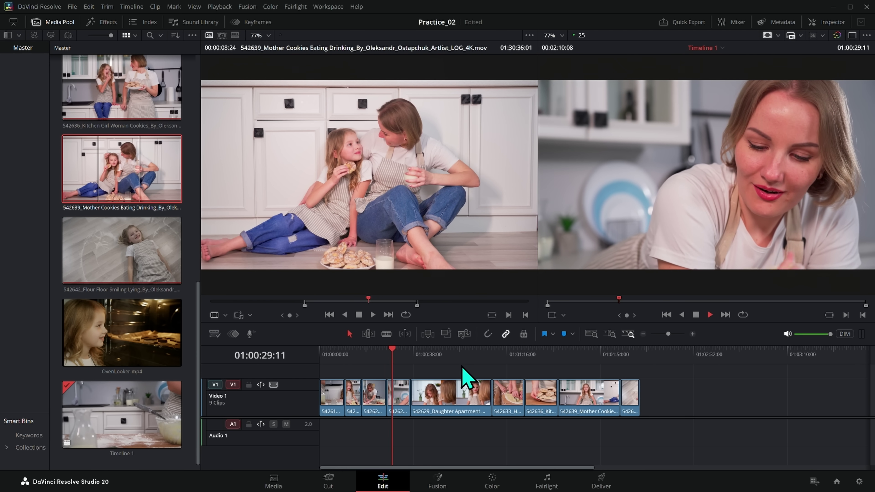
key("ctrl+shift+]")
- Ripple trim the Daughter Apartment clip's start at 01:00:38:17 and cut its end to leave a short section
left_click(403, 357)
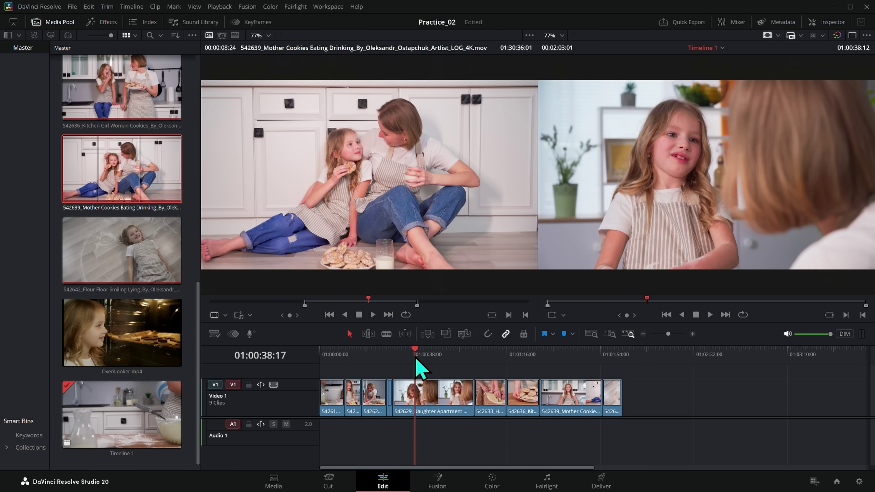
key("ctrl+shift+[")
key("space")
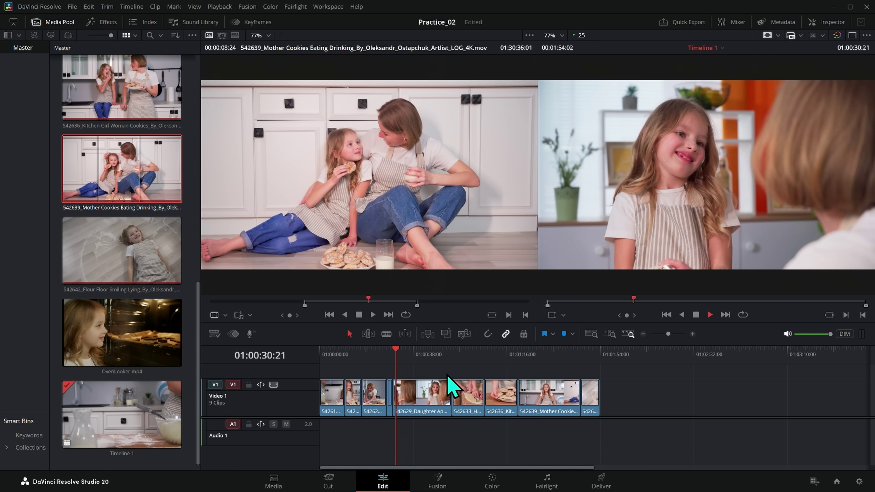
key("ctrl+shift+]")
- Ripple trim the 542633 Hands clip's start at 01:00:37:09 and cut its end to leave a short section
left_click(410, 356)
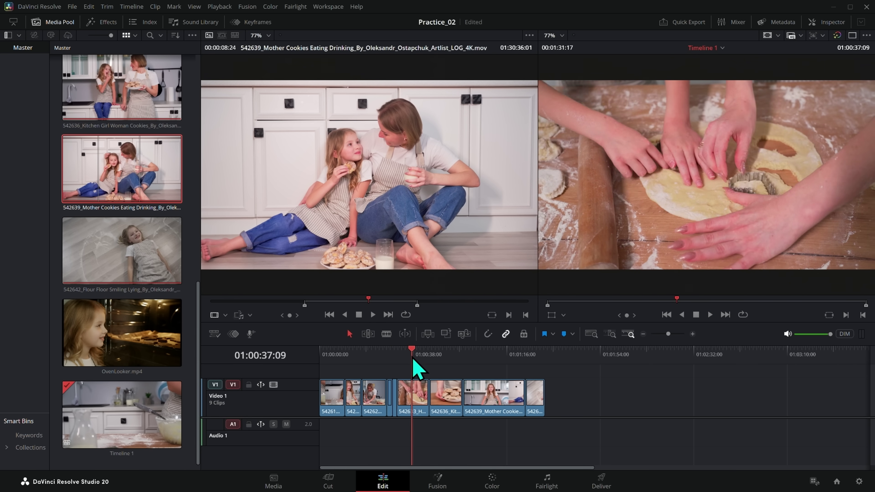
key("ctrl+shift+]")
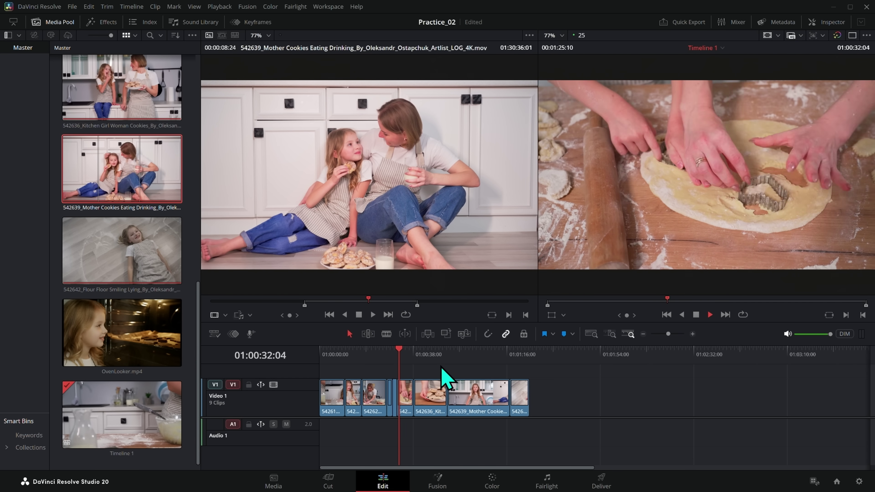
key("ctrl+shift+]")
- Preview the 542636 Kitchen Girl Woman Cookies clip on the timeline and ripple delete it
left_click(408, 356)
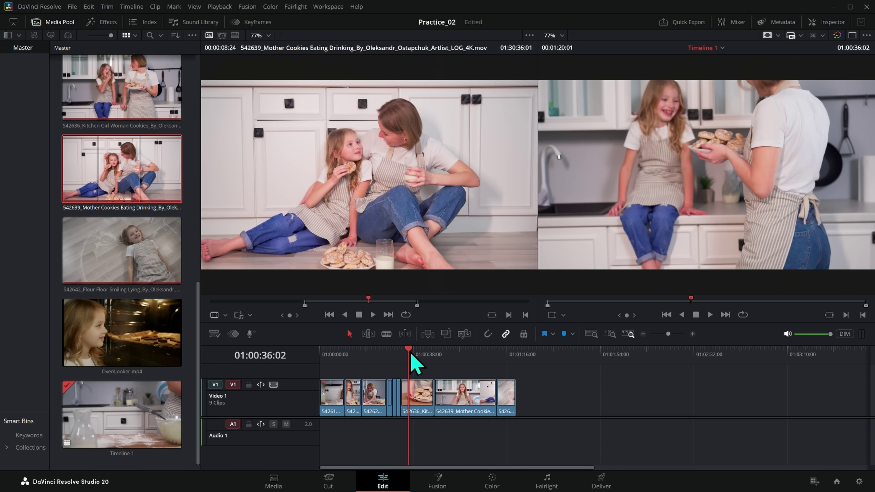
key("space")
left_click_drag(438, 355, 418, 354)
key("Delete")
- Ripple trim the start and end of the Mother Cookies Eating Drinking clip on the timeline
key("ctrl+shift+[")
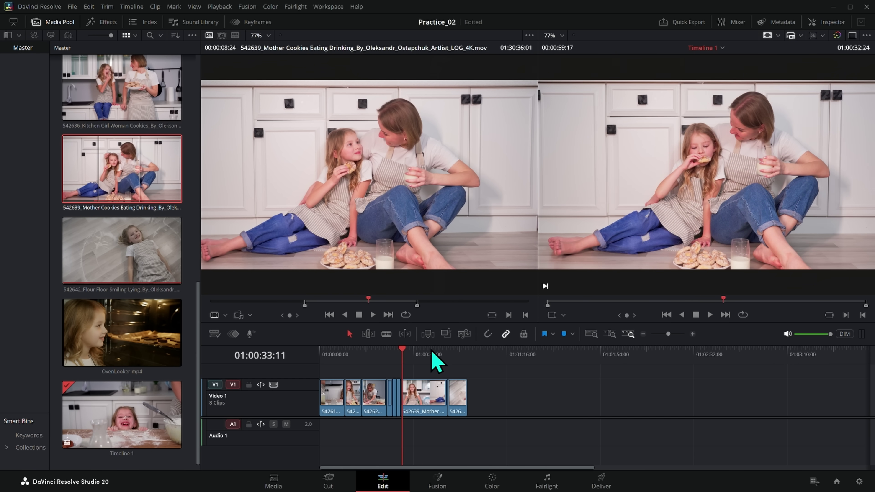
key("space")
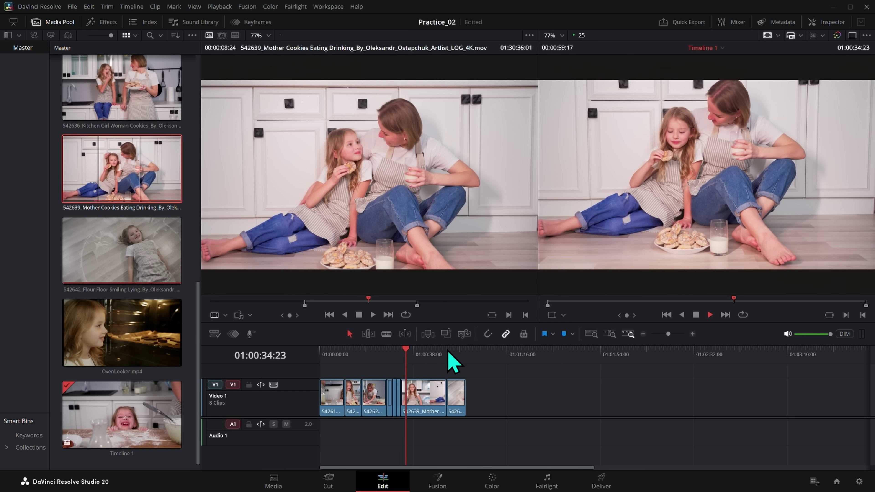
left_click_drag(411, 355, 427, 358)
key("ctrl+shift+]")
left_click(405, 356)
- Fit the whole edit in the timeline and move the Flour Floor Smiling clip onto a new Video 2 track above the first clips
left_click(429, 398)
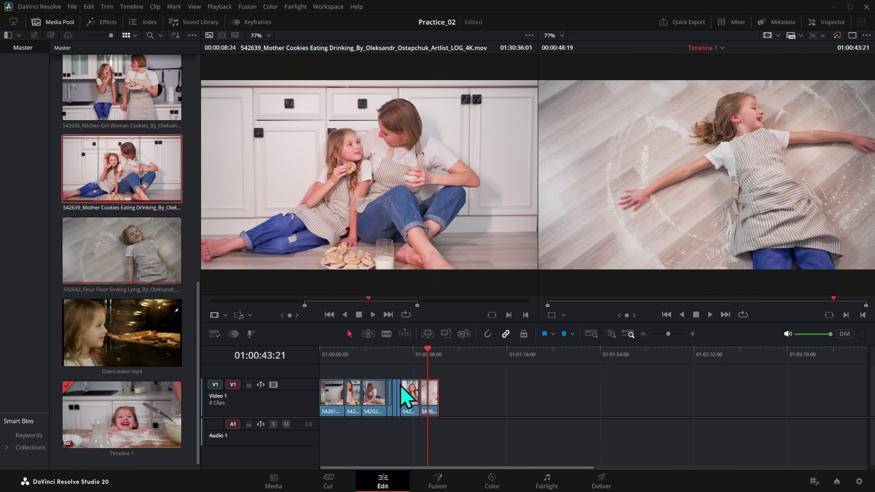
key("shift+z")
left_click_drag(766, 396, 447, 385)
- Enlarge the timeline area and reduce the heights of the Video 1 and Video 2 tracks
left_click_drag(521, 321, 516, 246)
left_click_drag(310, 373, 309, 388)
left_click(558, 315)
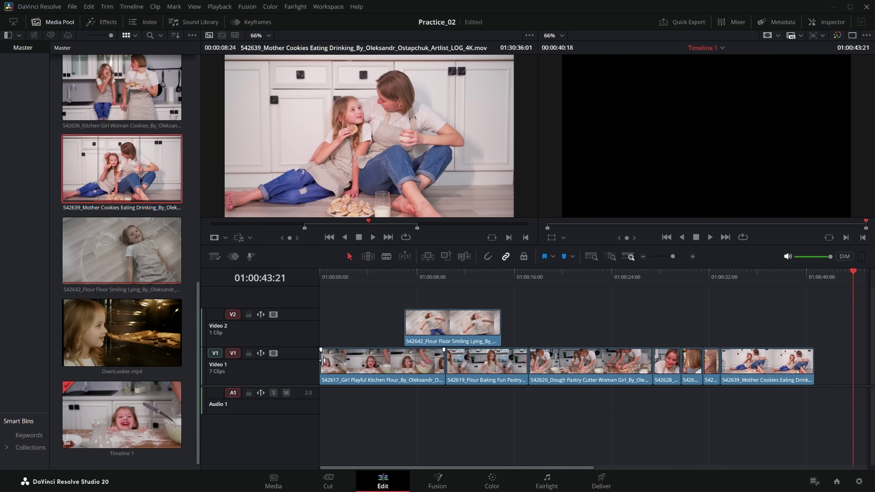
left_click_drag(307, 347, 306, 361)
left_click_drag(299, 322, 300, 338)
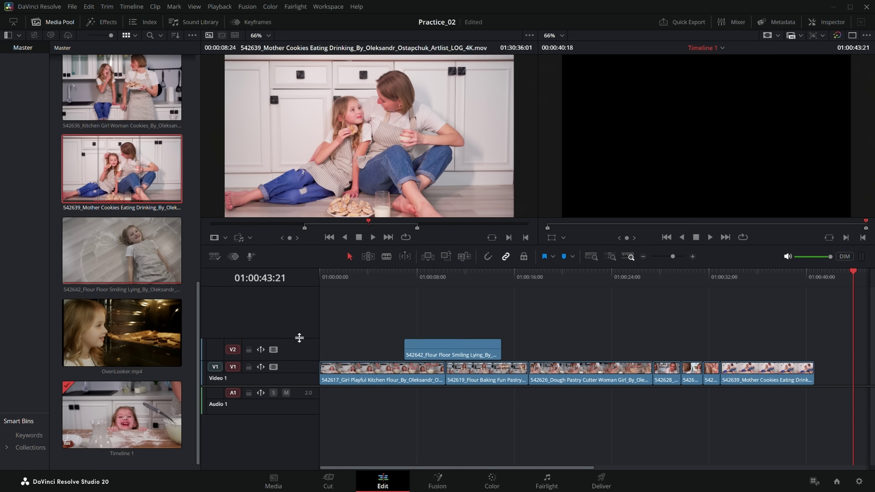
- Shorten the Flour Floor Smiling clip on Video 2 and place the playhead over it at 01:00:11:14
mouse_move(486, 353)
left_mouse_down()
mouse_move(675, 353)
mouse_move(520, 333)
mouse_move(468, 361)
mouse_move(489, 353)
mouse_move(539, 357)
mouse_move(479, 357)
mouse_move(498, 349)
left_mouse_up()
left_click(461, 300)
- Try a ripple delete and a plain delete of the Girl Playful Kitchen Flour clip on Video 1, undoing each one
left_click(385, 372)
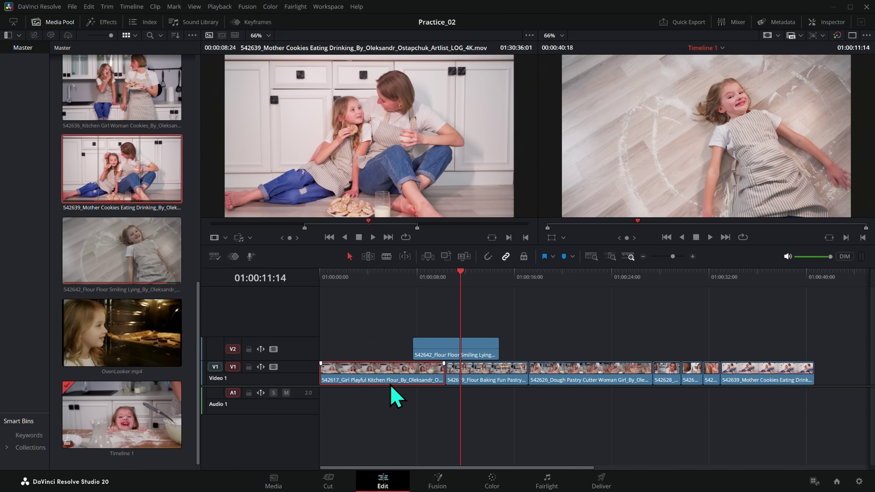
key("Delete")
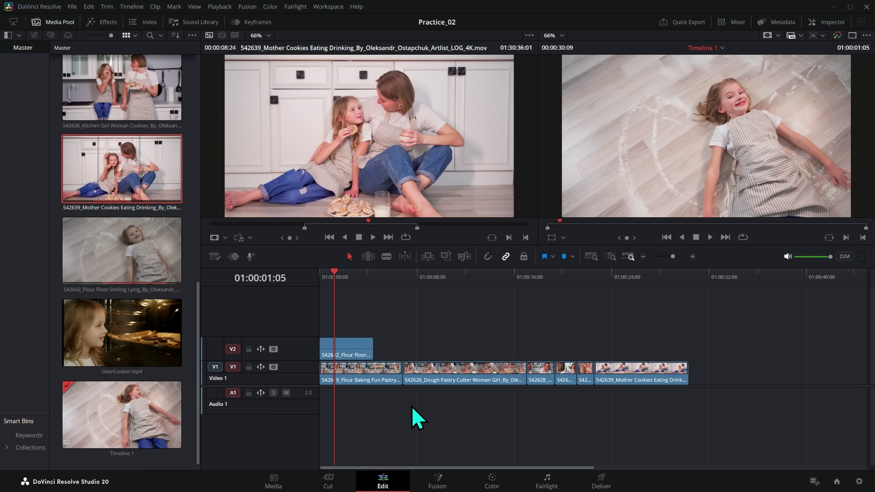
key("ctrl+z")
key("BackSpace")
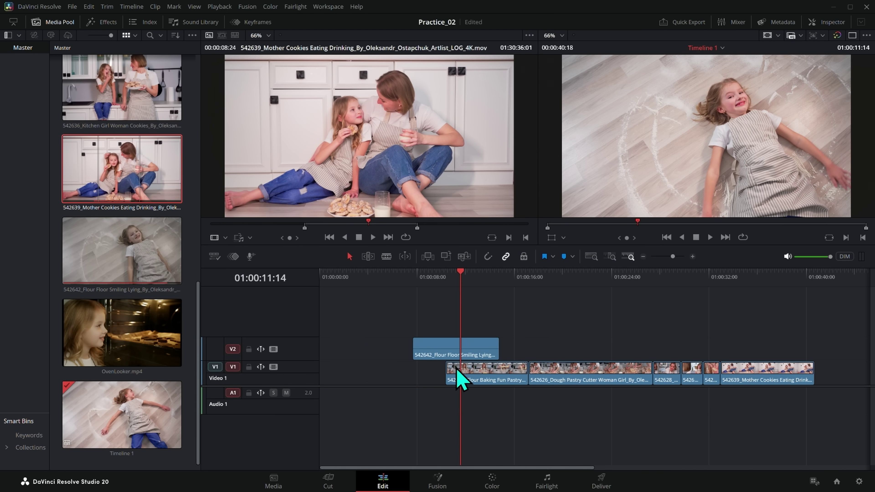
key("ctrl+z")
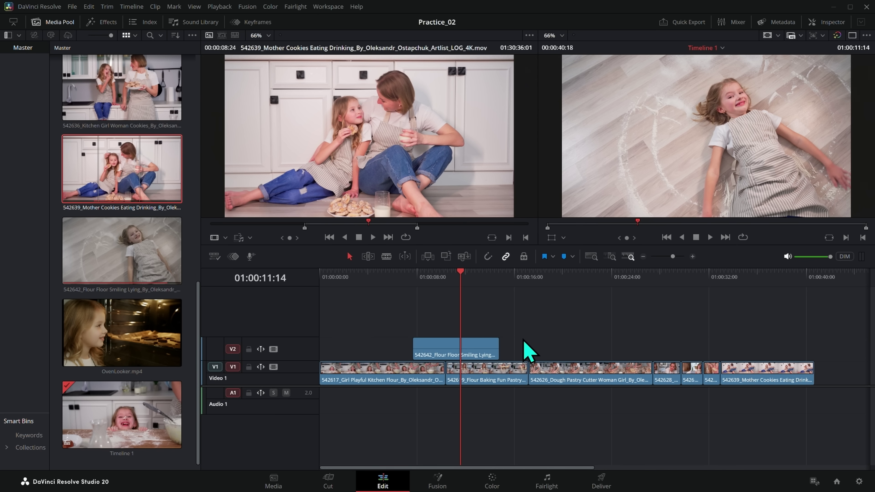
- Skim the opening clips of the Practice_02 rough cut on the timeline
left_click_drag(452, 276, 388, 398)
left_click(374, 303)
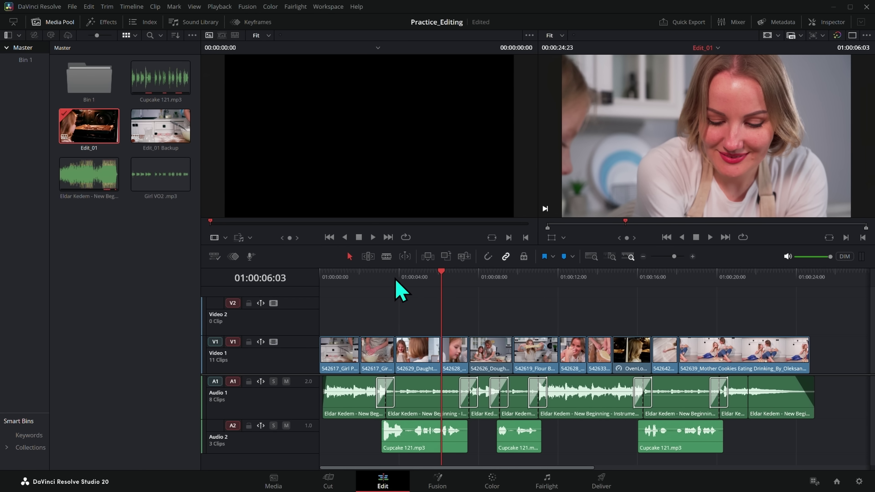
left_click(345, 296)
- Go to the start of the Edit_01 timeline, hide the Media Pool and skim through the edit
key("Home")
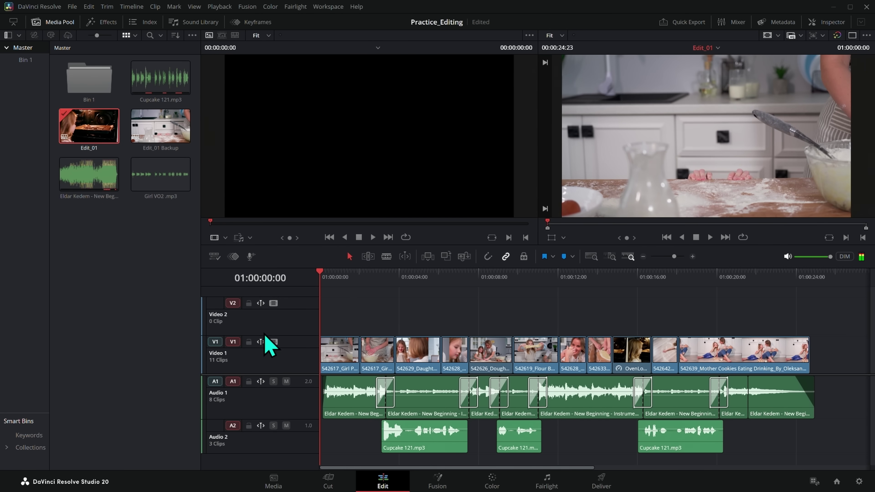
left_click(60, 23)
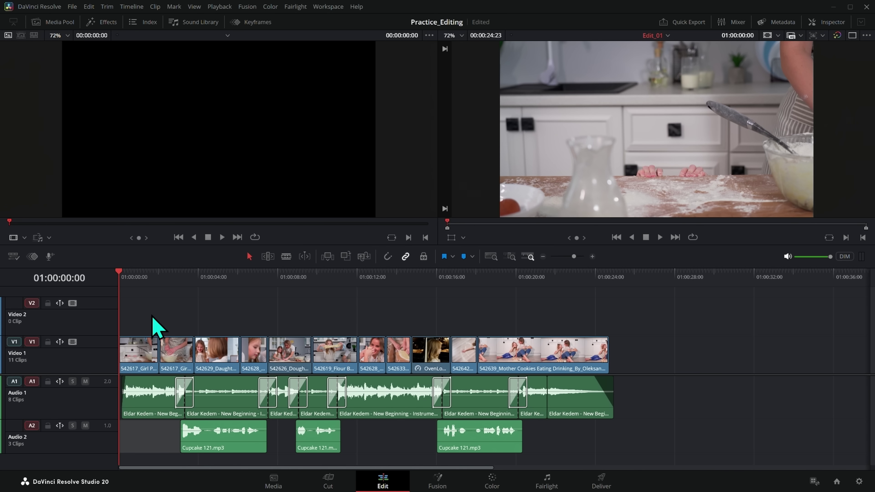
left_click_drag(152, 279, 397, 343)
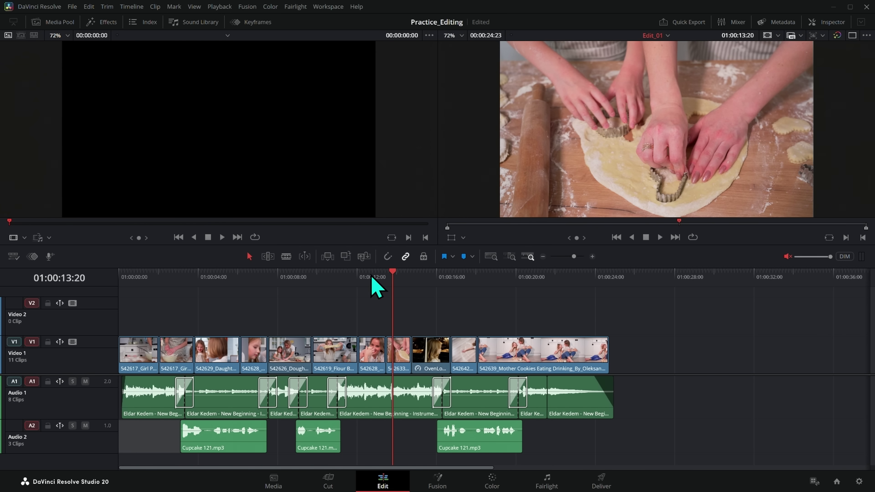
left_click(372, 278)
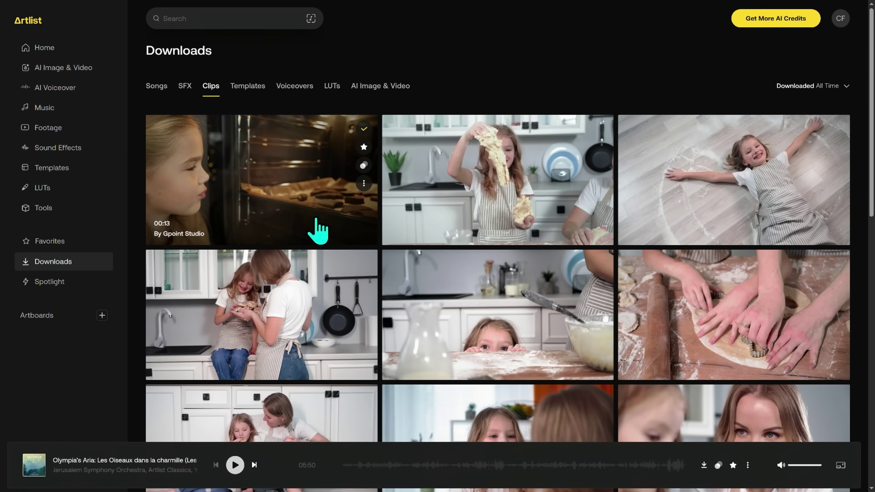
- Open the AI Image & Video generator in Artlist
left_click(71, 69)
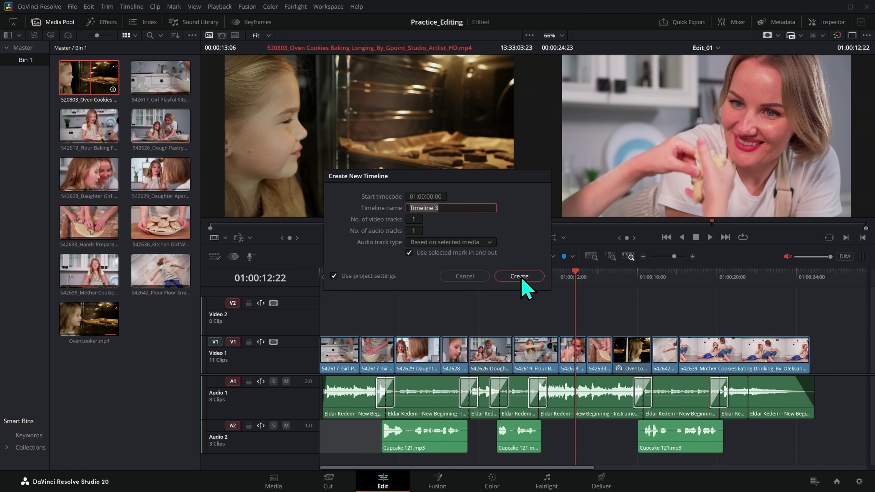
left_click(513, 276)
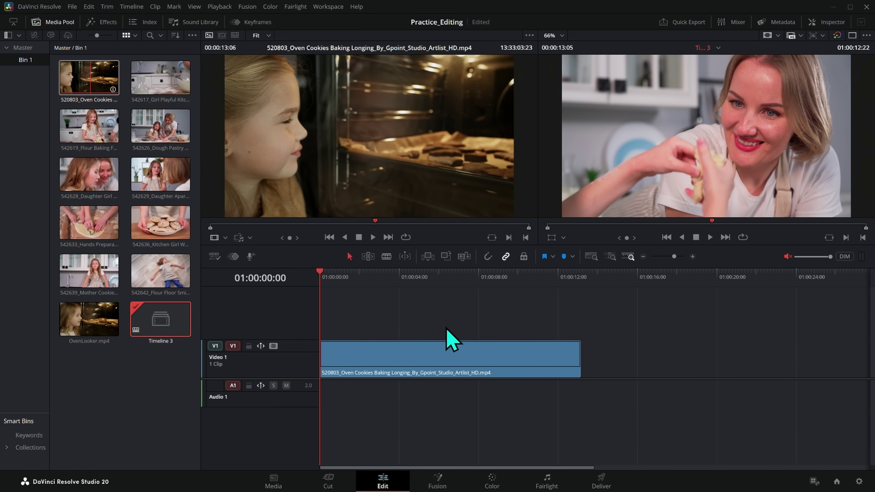
- Export the Oven Cookies Baking frame at 01:00:03:17 in Timeline 3 as a still
left_click(393, 281)
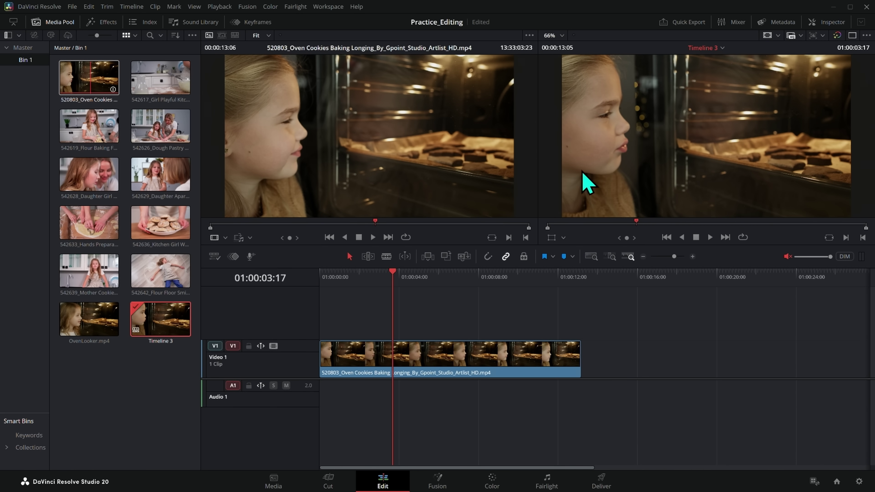
left_click(72, 6)
mouse_move(195, 148)
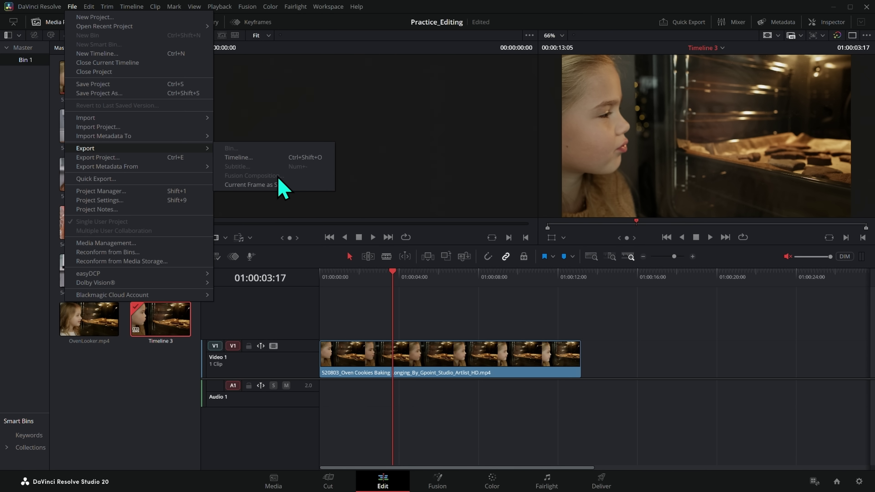
left_click(292, 186)
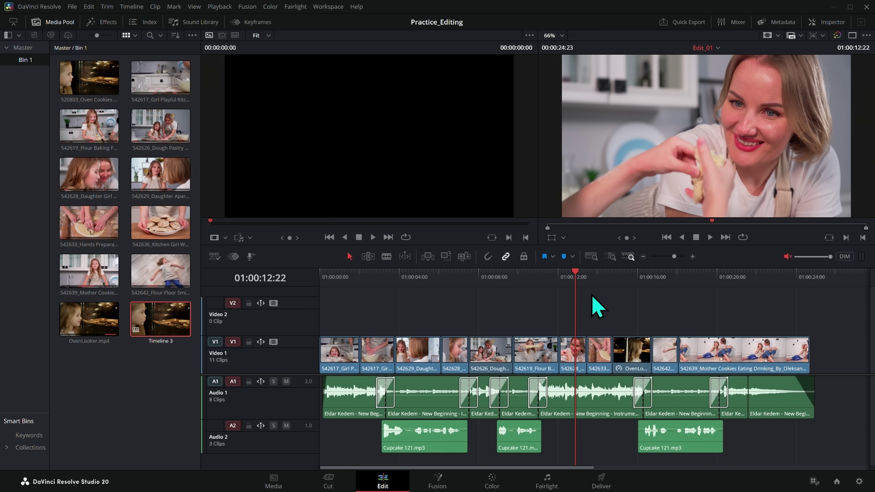
- Skim the Edit_01 timeline, then browse the generated oven images and videos under My Creations in Artlist
left_click_drag(591, 294, 506, 285)
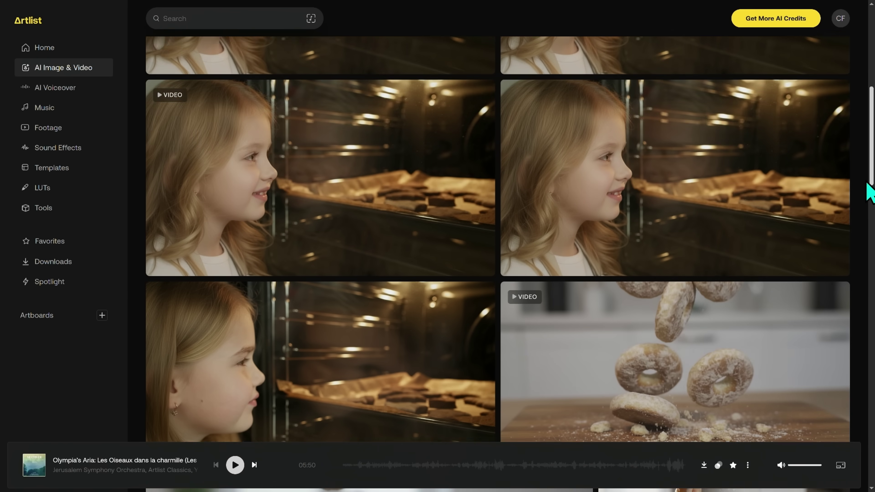
scroll(621, 267, "down", 3)
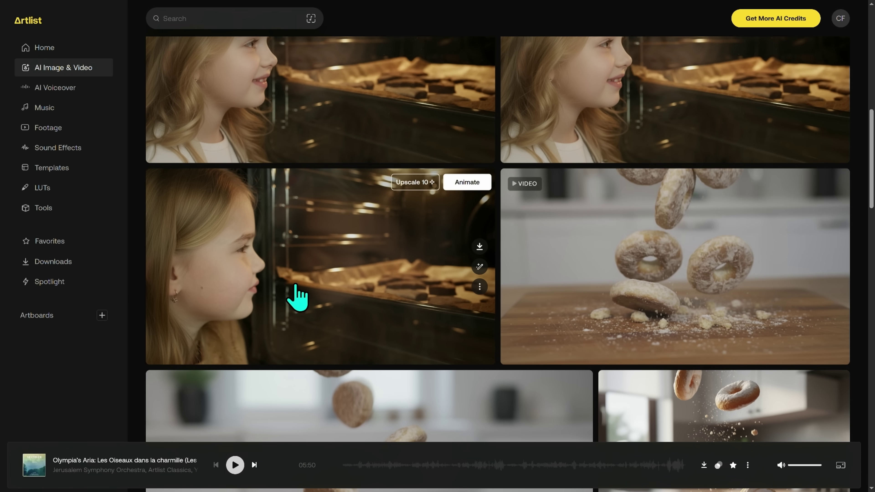
scroll(661, 155, "up", 3)
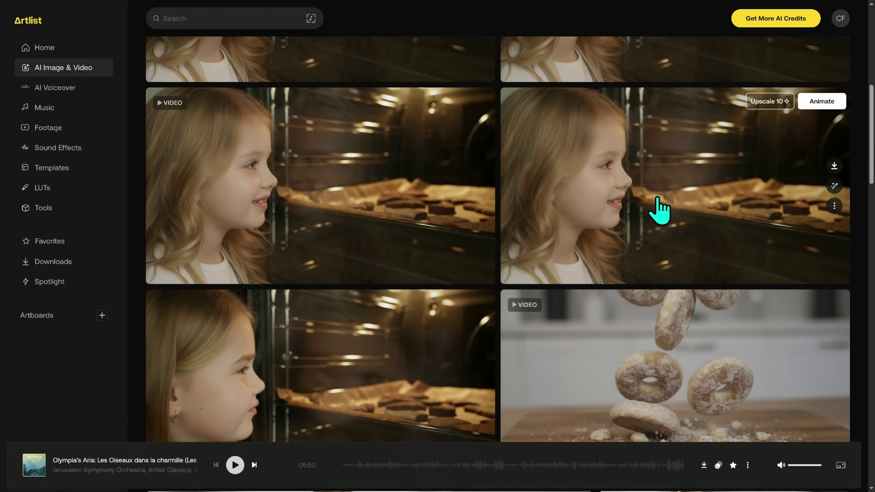
scroll(865, 137, "up", 5)
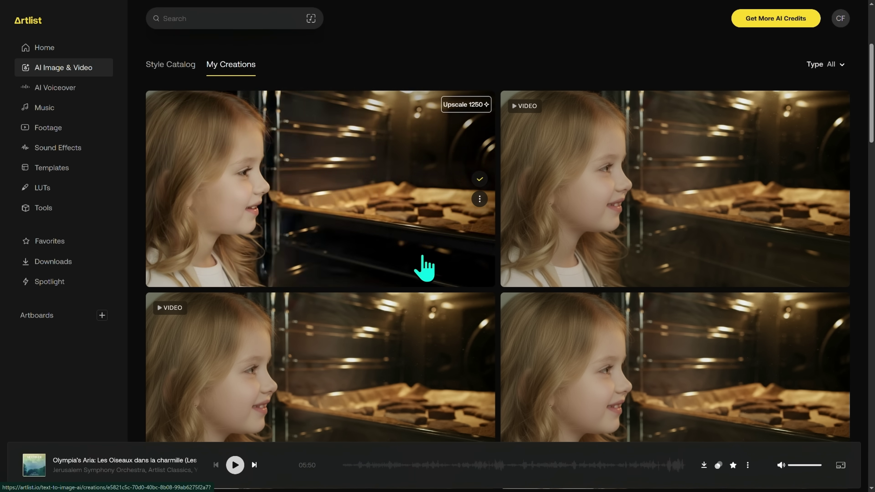
- Switch back to DaVinci Resolve and play Edit_01 through the OvenLooker and Mother Cookies clips
key("alt+Tab")
left_click_drag(457, 281, 402, 294)
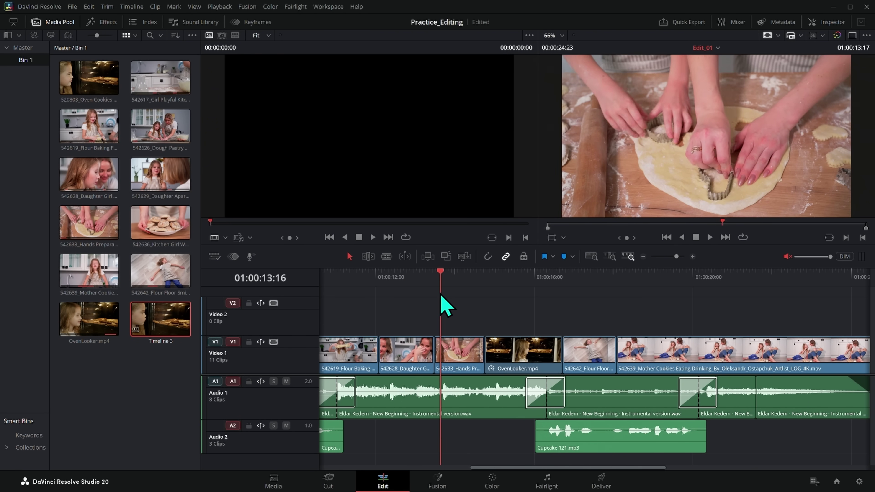
key("space")
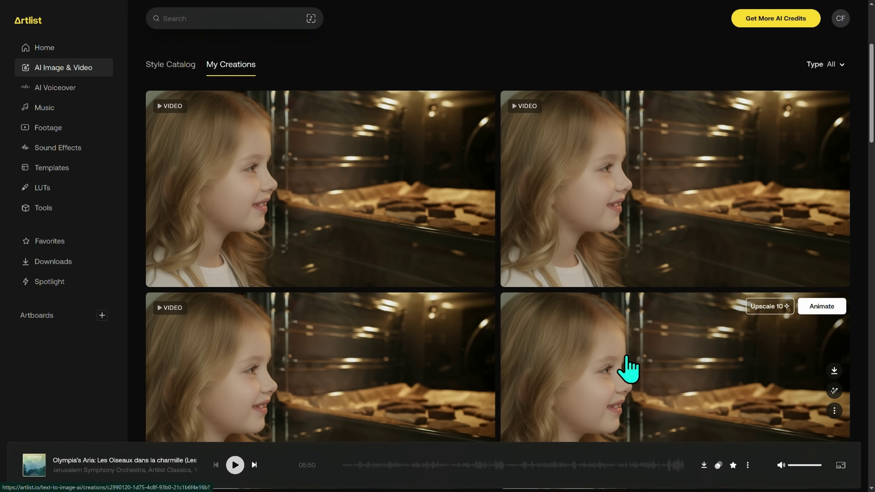
key("space")
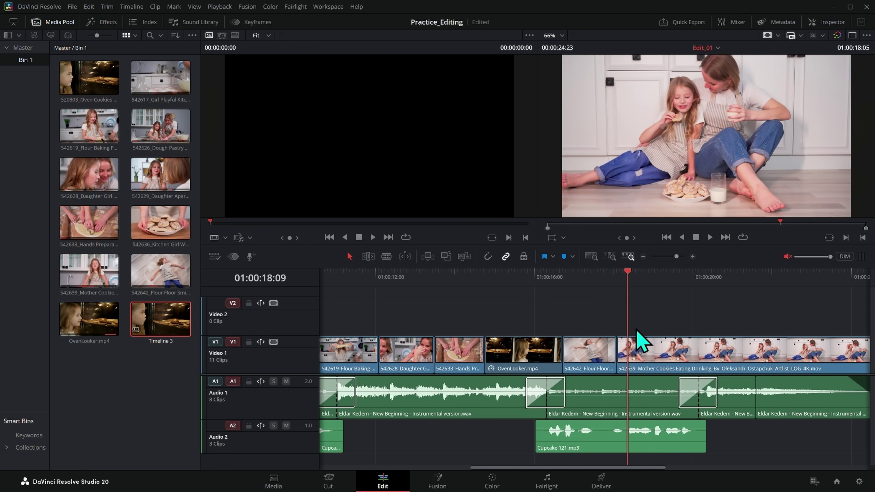
left_click(643, 256)
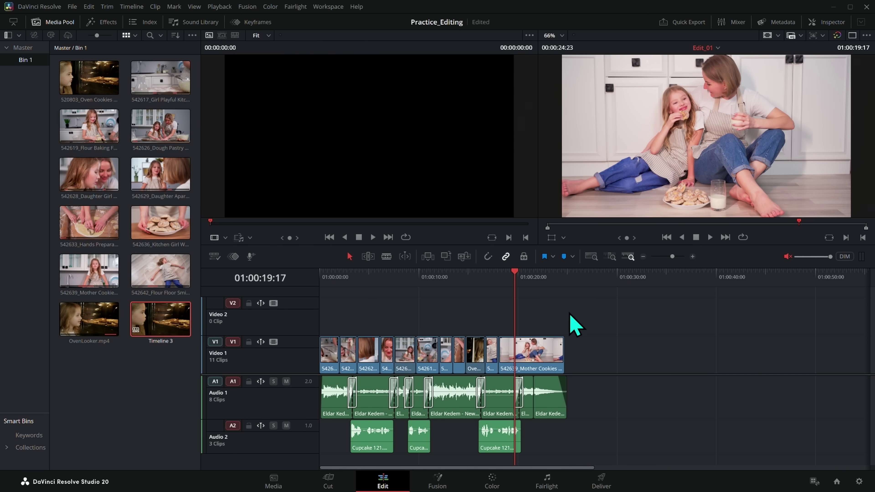
key("ctrl+=")
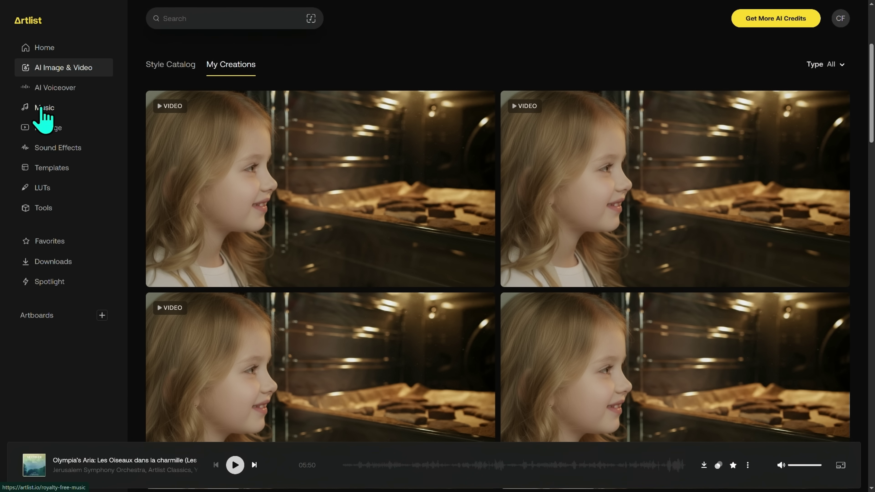
- Search Artlist's music library for "wholesome family time", then switch back to DaVinci Resolve
left_click(41, 111)
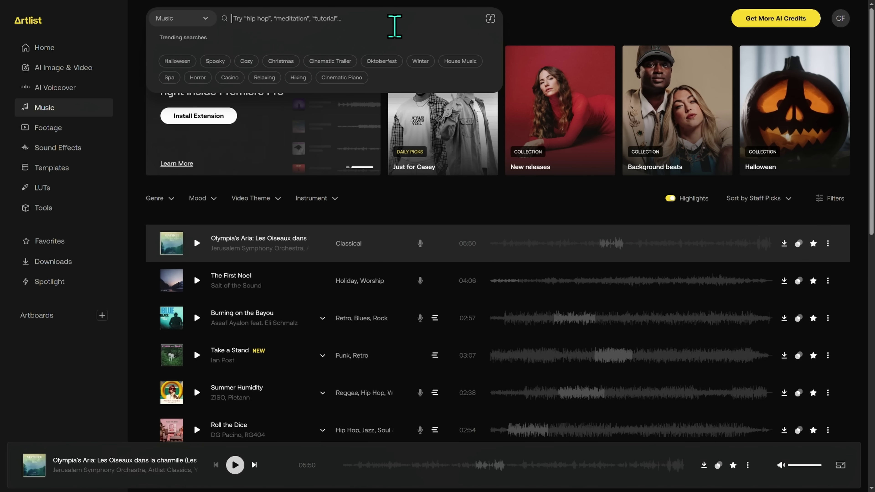
type("whole")
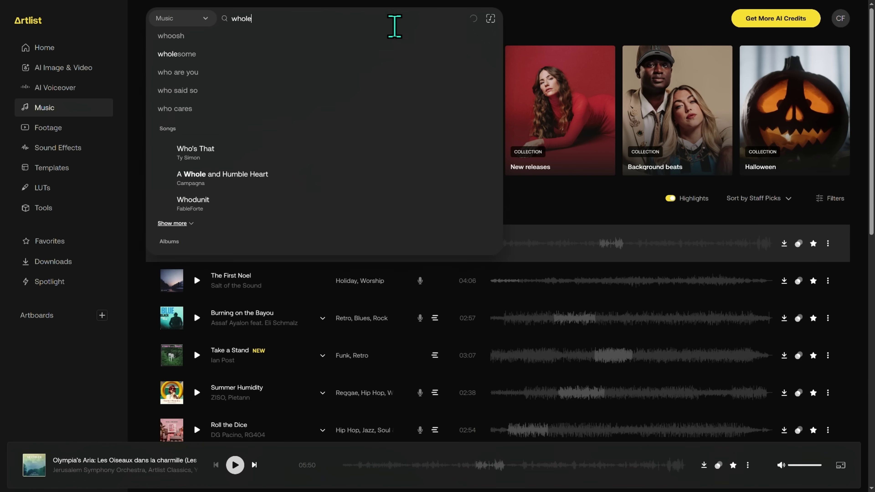
type("some family time")
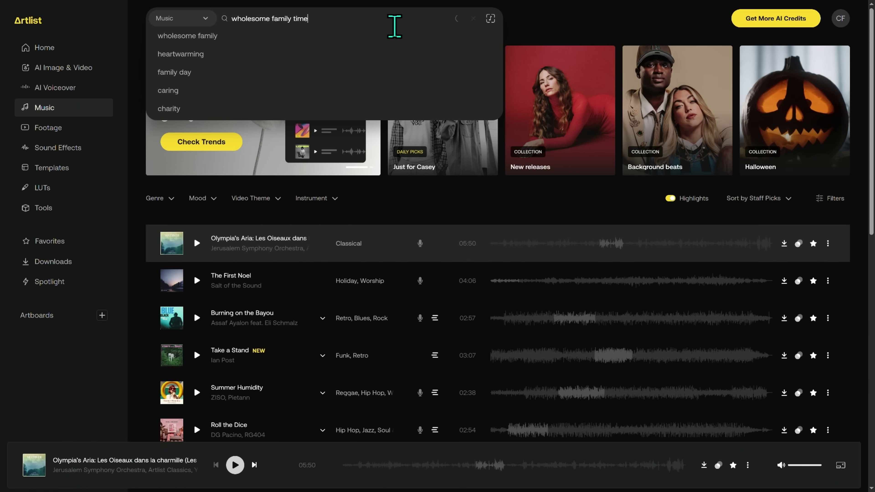
key("Return")
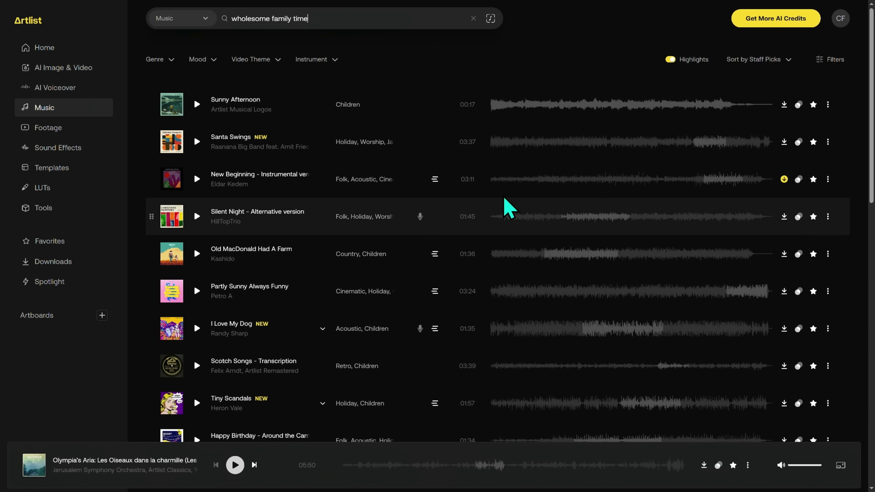
key("alt+Tab")
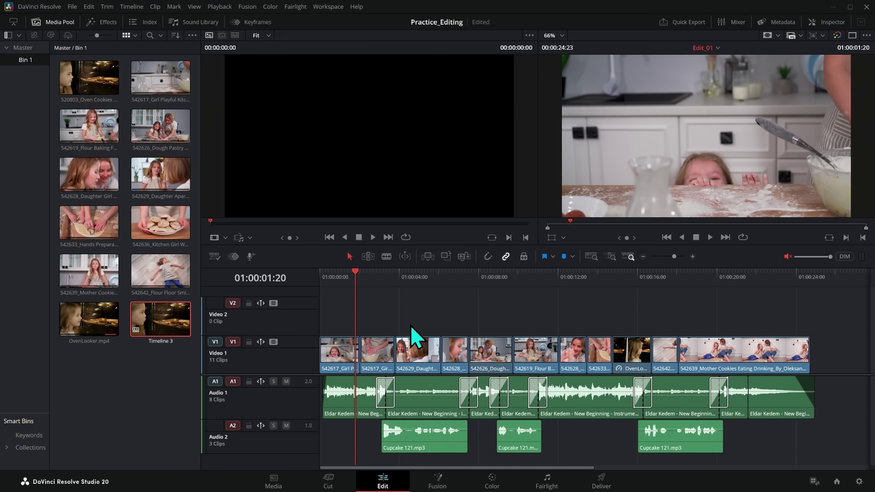
- Unmute the timeline's audio monitoring and play Edit_01 from its start
left_click(340, 281)
key("Home")
left_click(788, 257)
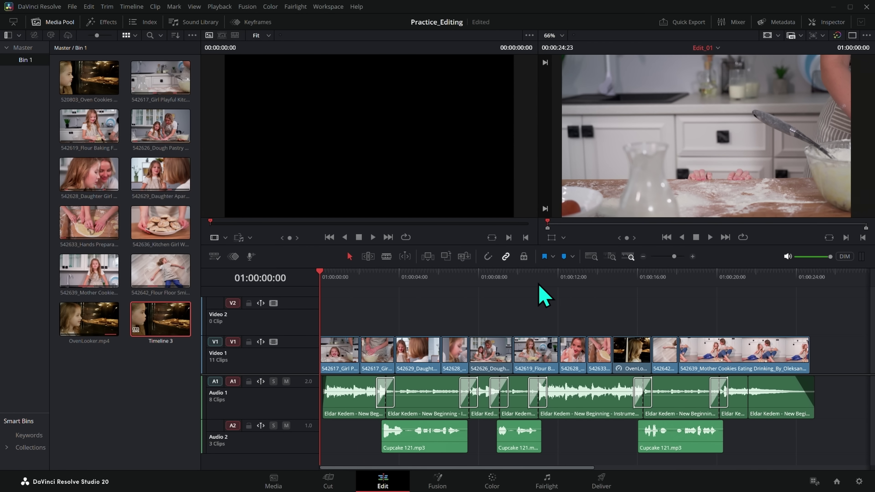
key("space")
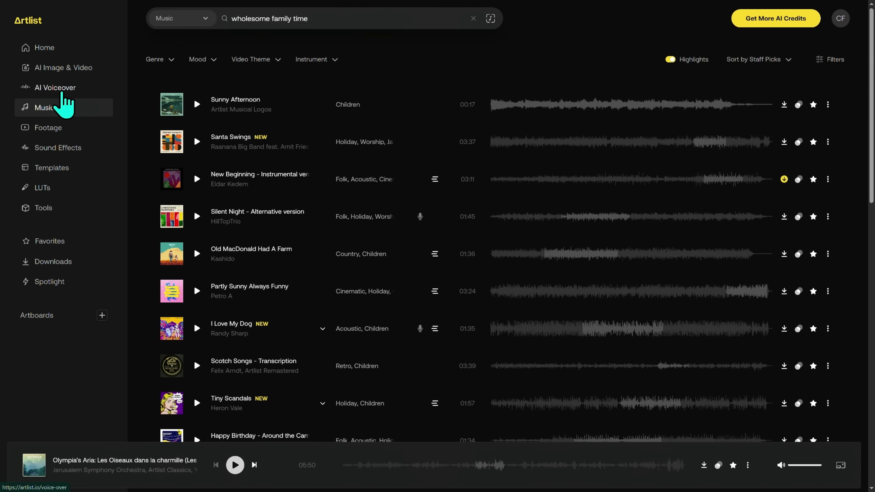
- Switch to Artlist and browse the AI Voiceover catalog and the Voice to Voice setup with the Cupcake voice
left_click(62, 93)
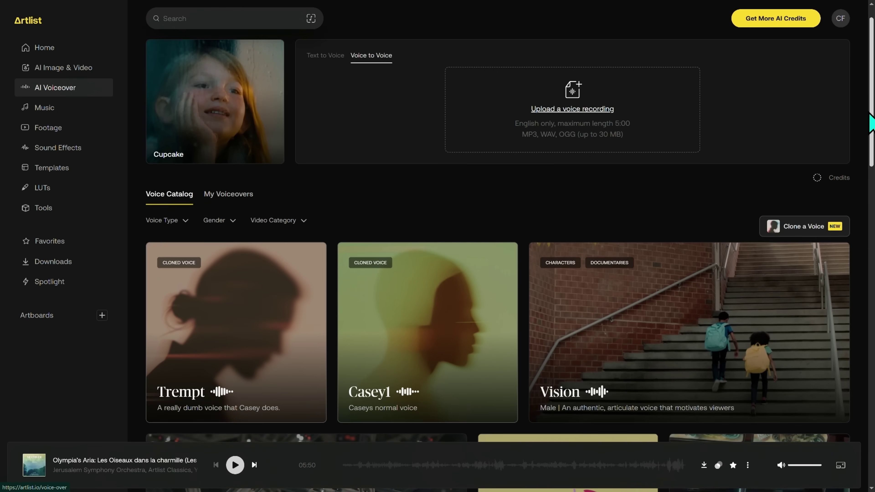
scroll(871, 123, "down", 20)
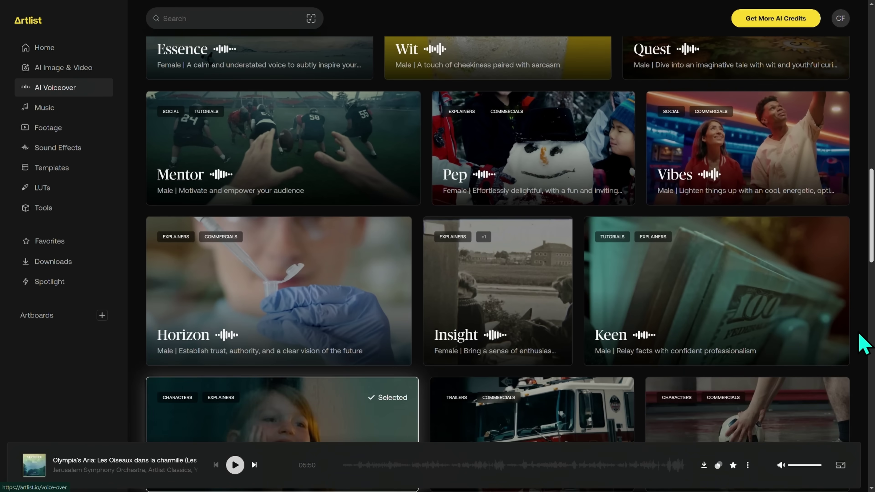
scroll(863, 344, "down", 4)
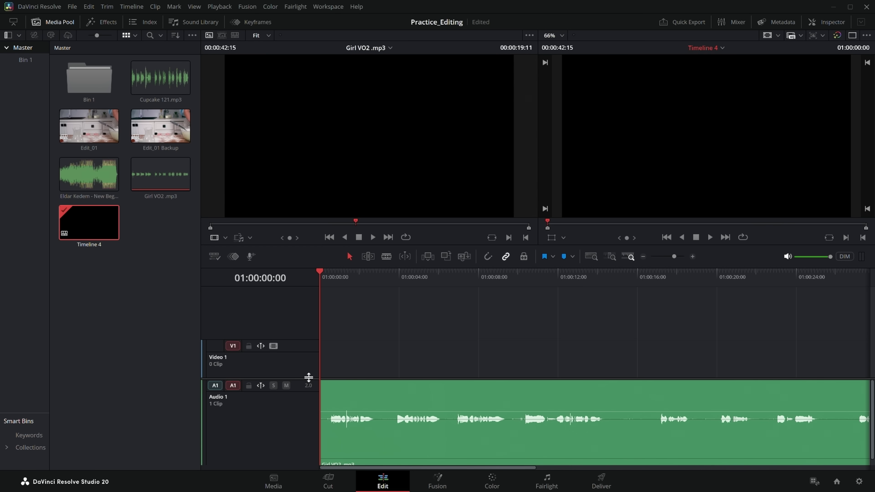
scroll(675, 423, "down", 3)
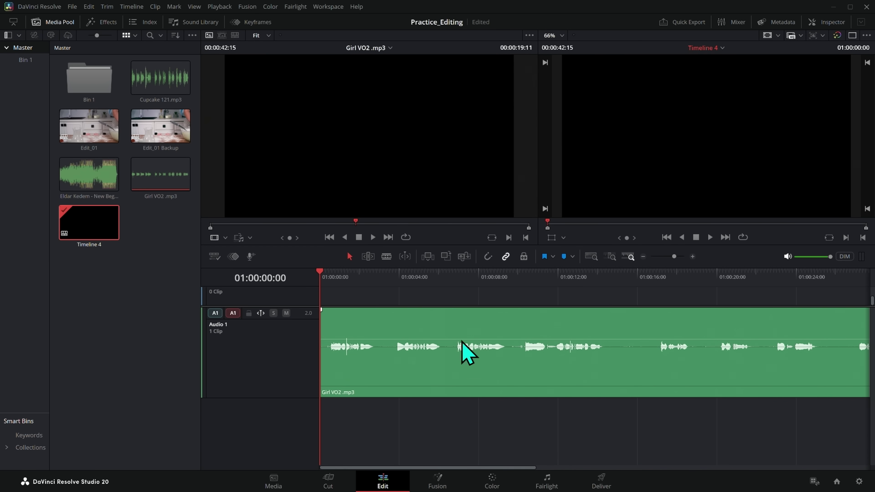
- In DaVinci Resolve's Timeline 4, raise the volume of the Girl VO2 .mp3 clip and play the whole recording
left_click_drag(463, 349, 462, 325)
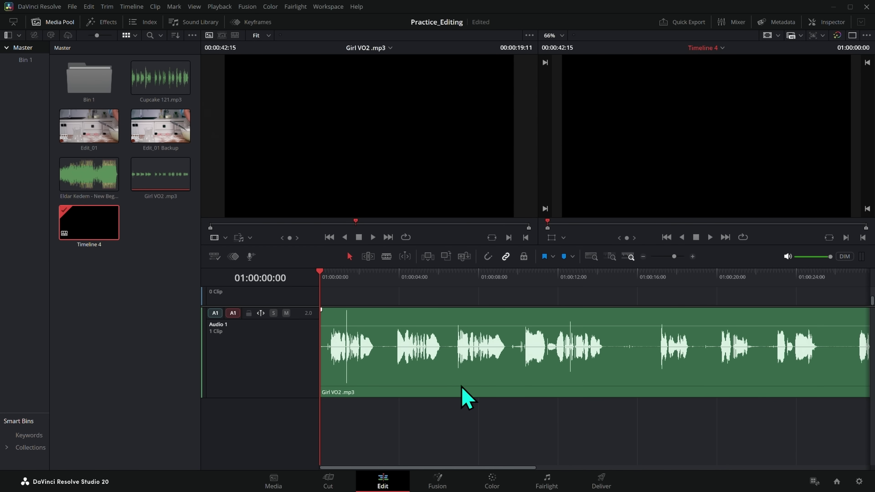
key("shift+z")
key("space")
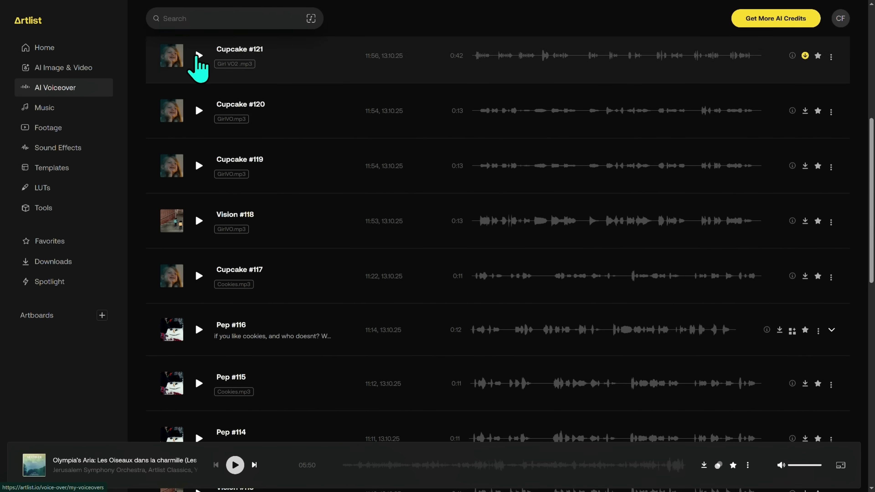
- Play part of the Cupcake #121 voiceover among Artlist's generated voiceovers, then switch back to DaVinci Resolve
left_click(199, 56)
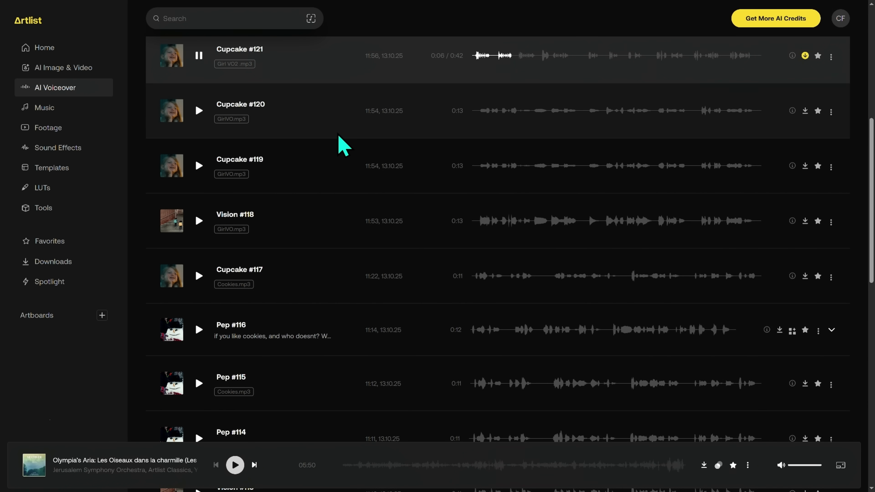
left_click(199, 56)
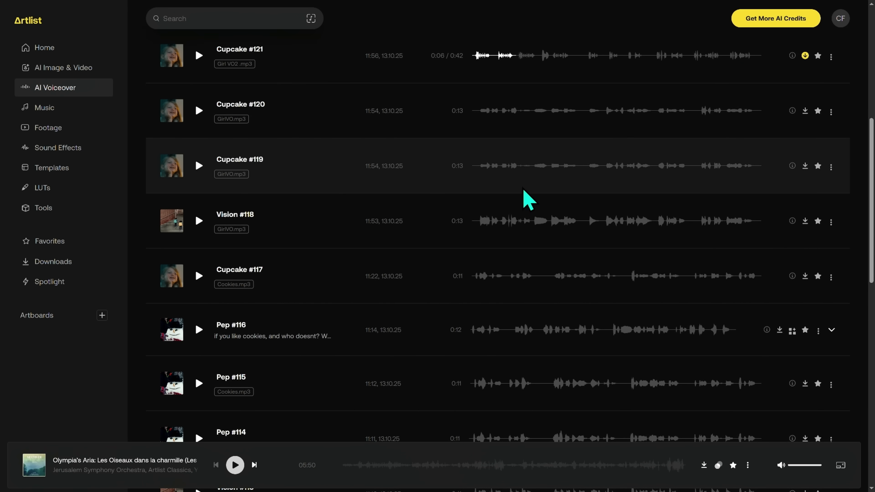
key("alt+Tab")
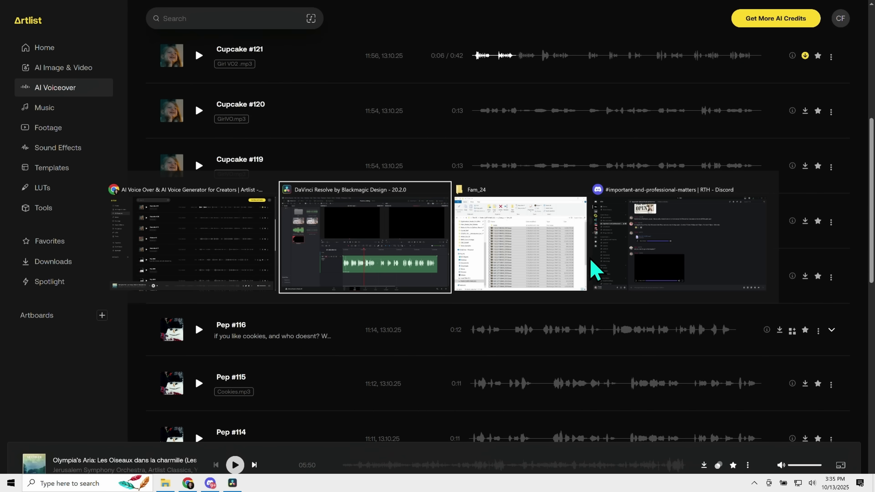
- Open the Edit_01 timeline, solo the Audio 2 track and listen to its Cupcake 121.mp3 voiceover clips
left_click(722, 48)
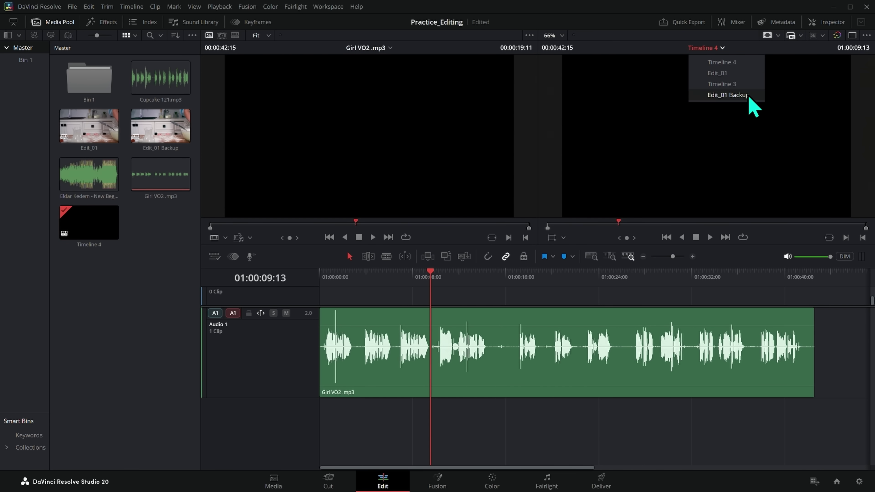
left_click(717, 73)
left_click(274, 351)
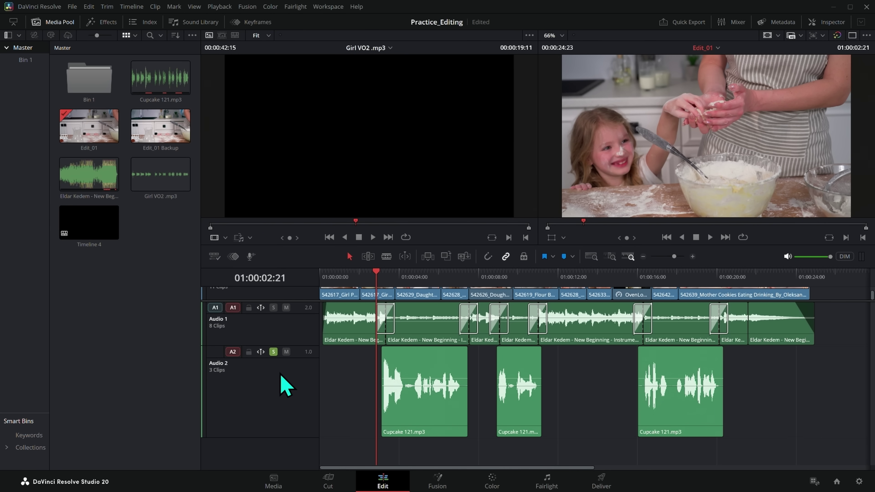
key("space")
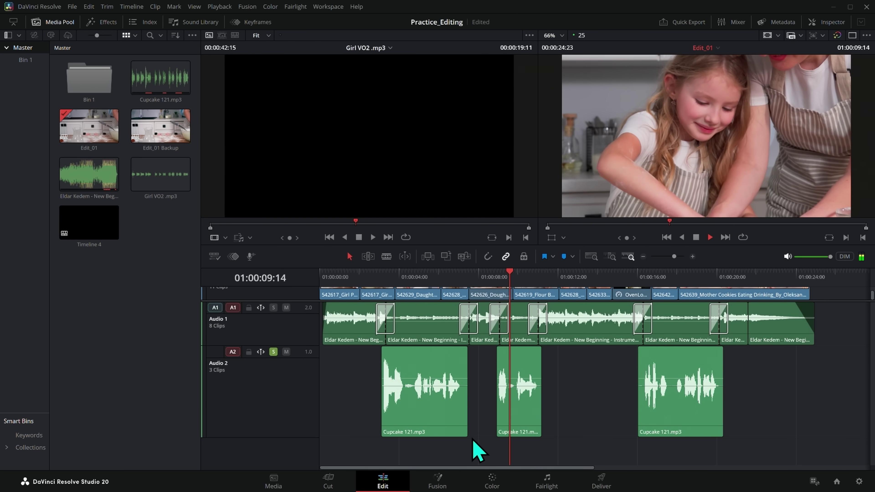
left_click(645, 272)
key("space")
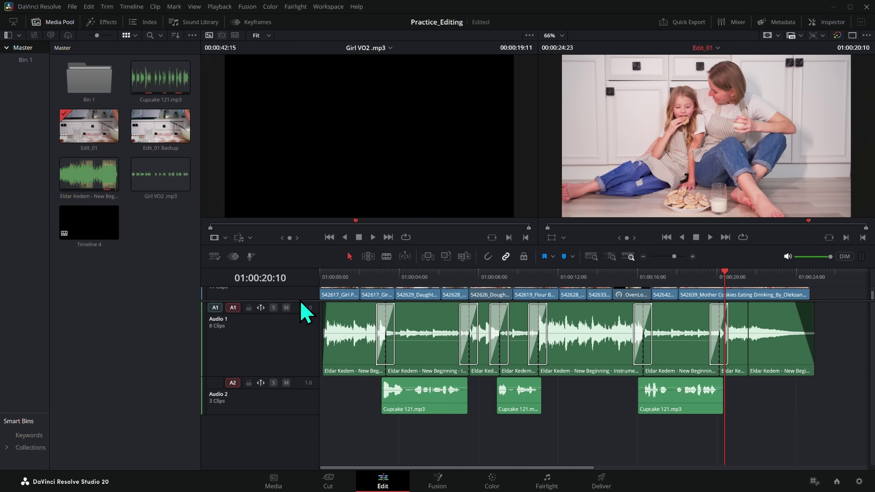
scroll(482, 379, "up", 2)
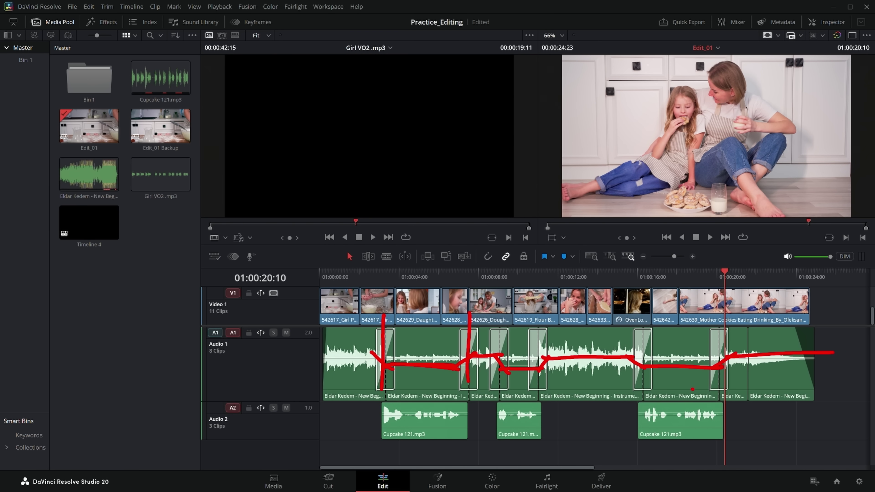
left_click_drag(639, 406, 629, 408)
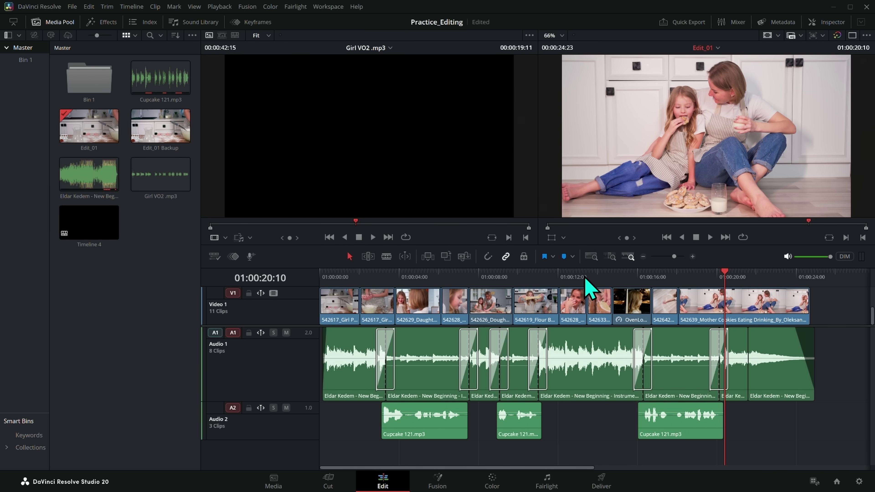
- Split out an about one-second segment of the Audio 1 music from 01:00:12:19 and lower that segment's volume
left_click(586, 278)
left_click(678, 256)
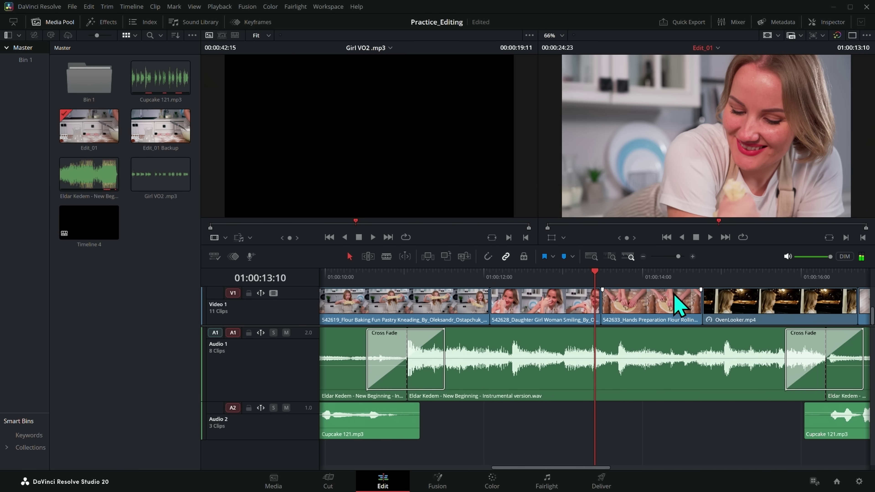
left_click(553, 345)
left_click_drag(580, 279, 544, 293)
key("ctrl+b")
key("ctrl+b")
left_click_drag(581, 358, 590, 379)
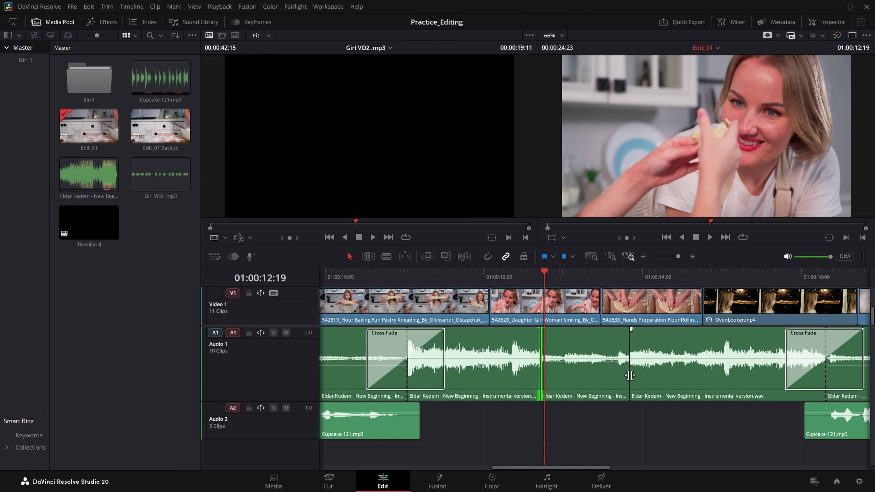
- Add cross fades at both edit points of the lowered music segment on Audio 1 and save the project
left_click(629, 377)
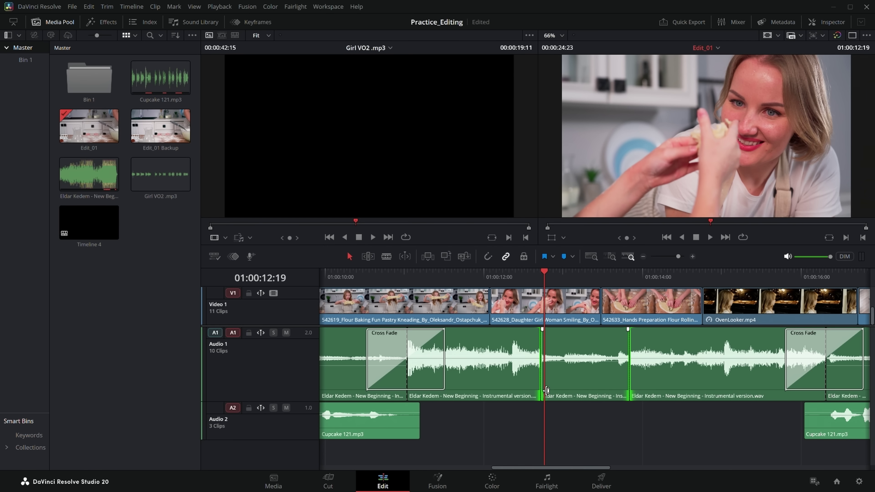
key("ctrl+t")
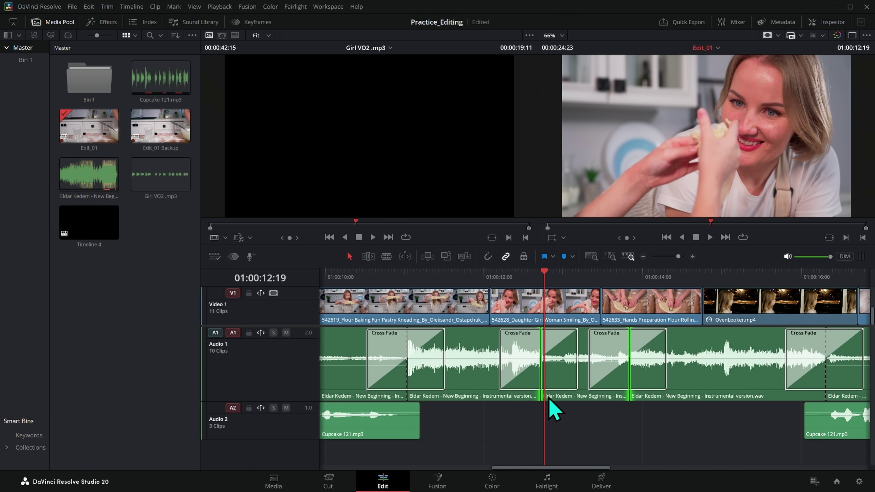
key("ctrl+s")
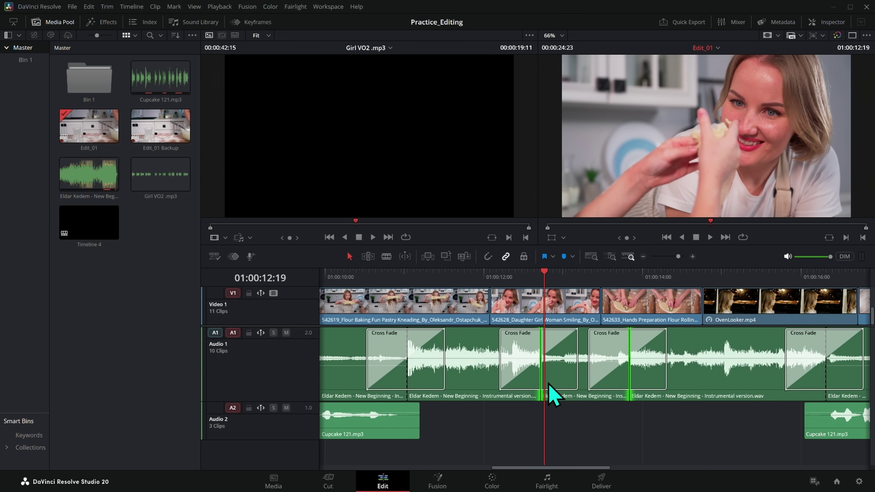
- Lower the crossfaded middle music segment's volume further and play from about 01:00:12:00 through both cross fades
left_click(553, 414)
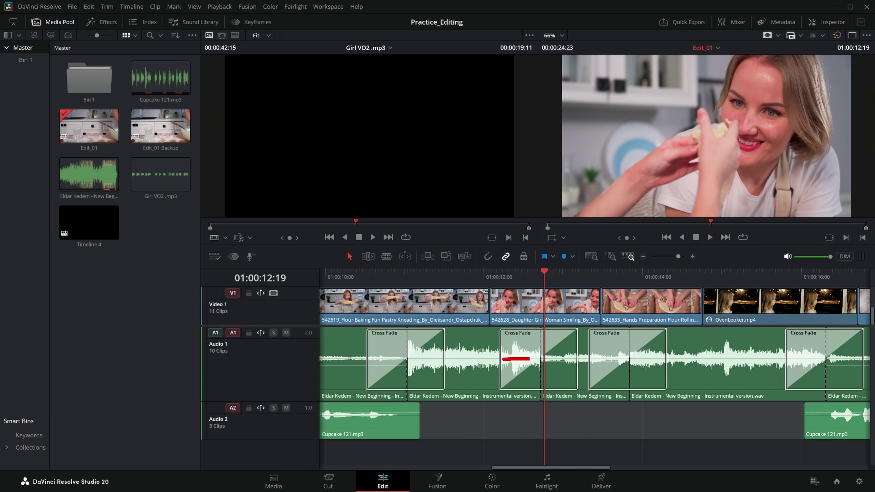
left_click(588, 372)
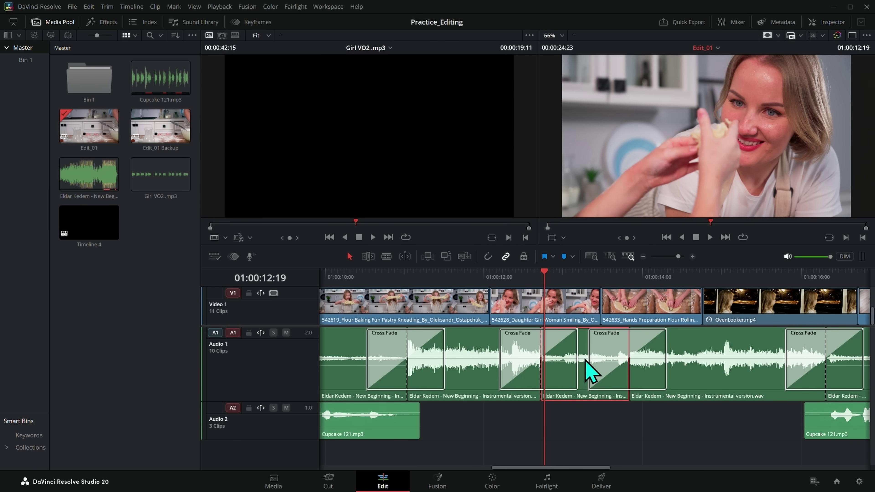
left_click_drag(584, 361, 581, 374)
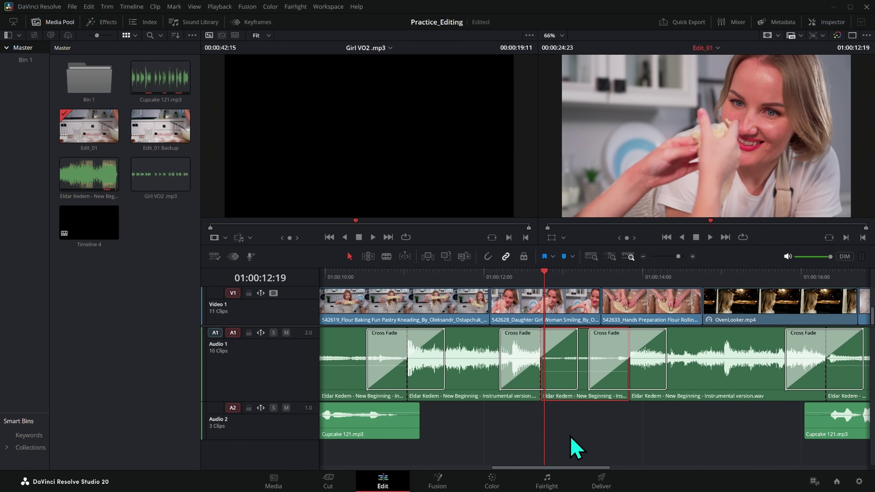
left_click(570, 434)
left_click(497, 276)
key("space")
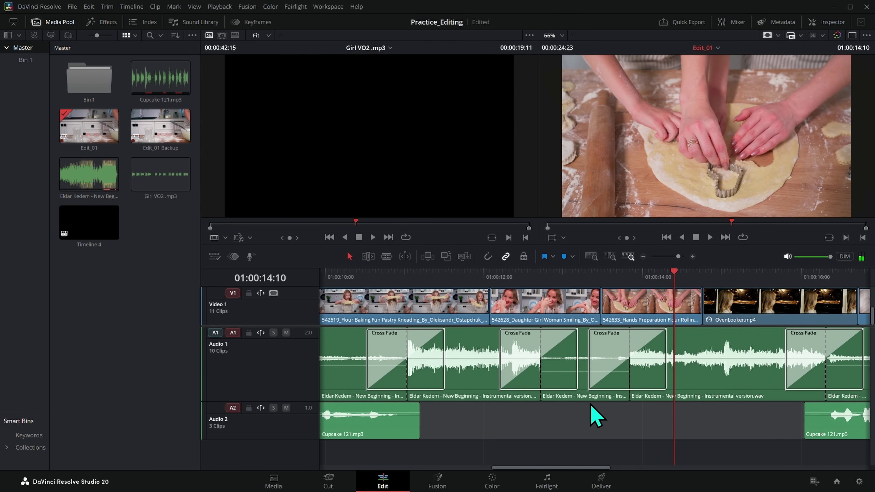
- Undo the test splits, volume changes and cross fades on Audio 1, and review the music around 01:00:05:07 and 01:00:08:13
key("shift+z")
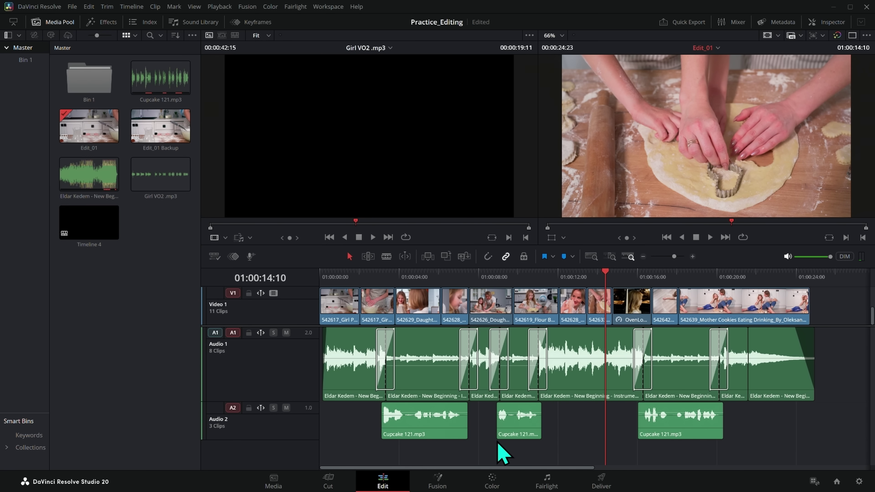
key("ctrl+s")
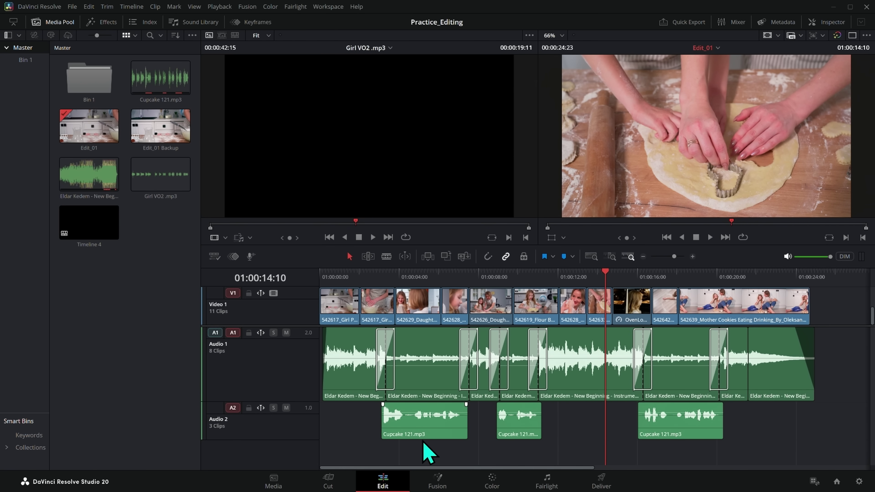
left_click(424, 274)
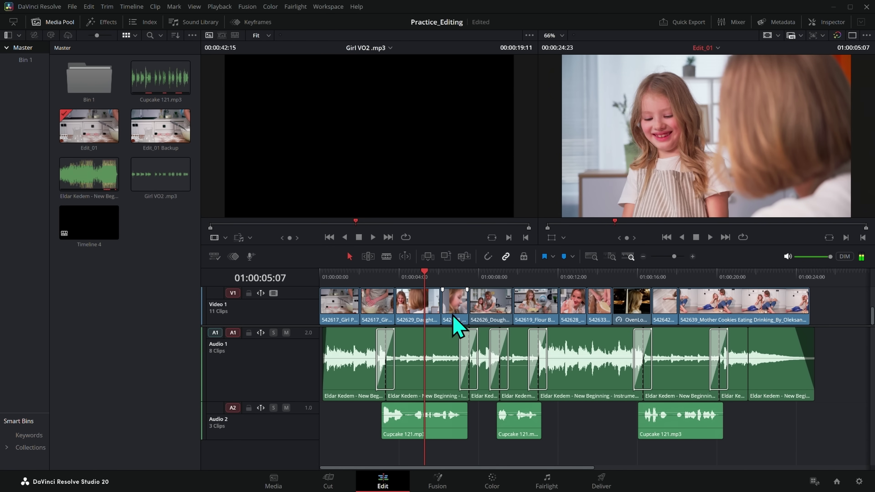
left_click(489, 275)
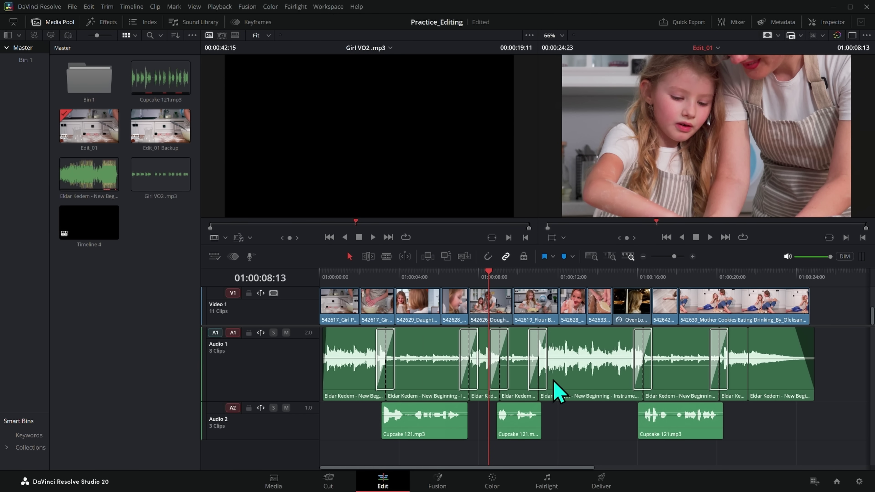
- Open the mixer and examine the Audio 1 track's equalizer curve, then close the equalizer
left_click(735, 22)
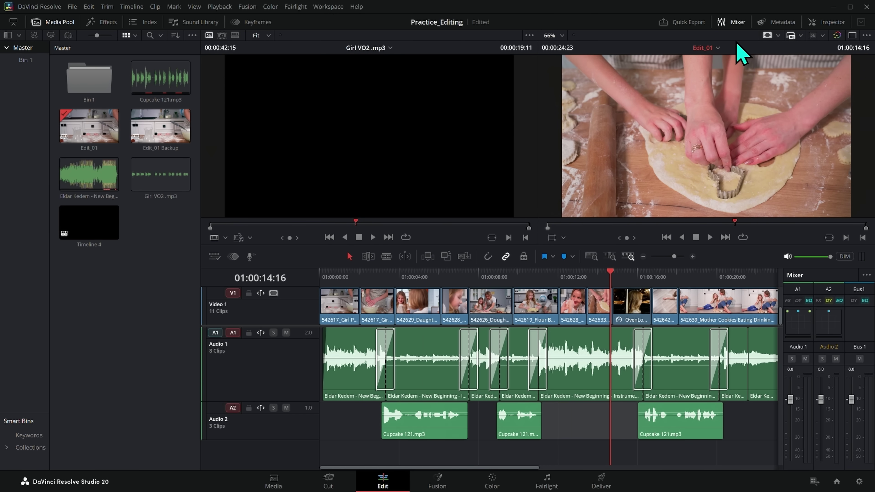
left_click(810, 304)
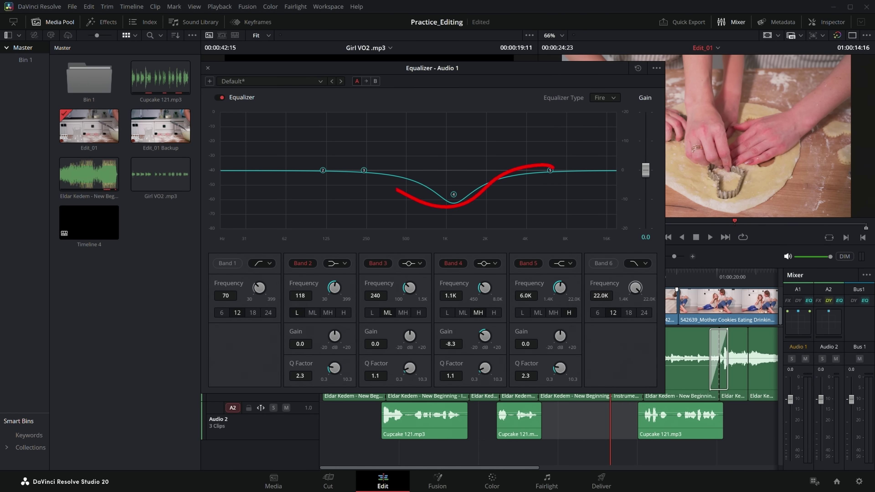
key("Escape")
key("ctrl+2")
mouse_move(469, 161)
left_mouse_down()
mouse_move(458, 213)
mouse_move(444, 153)
mouse_move(497, 165)
mouse_move(425, 198)
mouse_move(488, 209)
left_mouse_up()
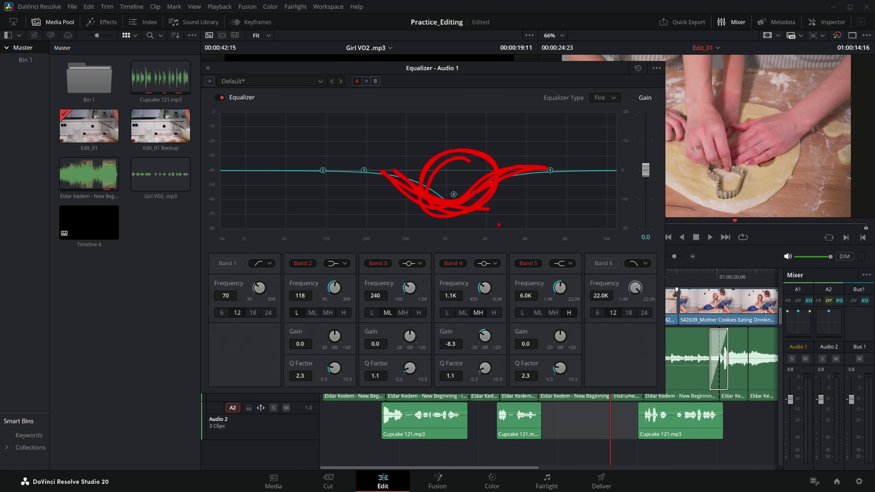
key("Escape")
key("Escape")
- Examine the Audio 2 track's compressor and limiter settings, close the dynamics window and play Edit_01 from about 01:00:16:10
left_click(828, 301)
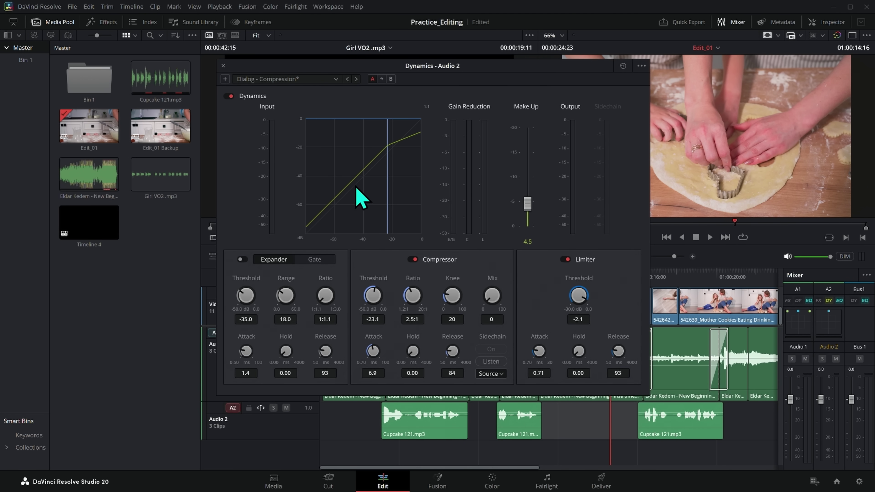
left_click(223, 65)
left_click(594, 278)
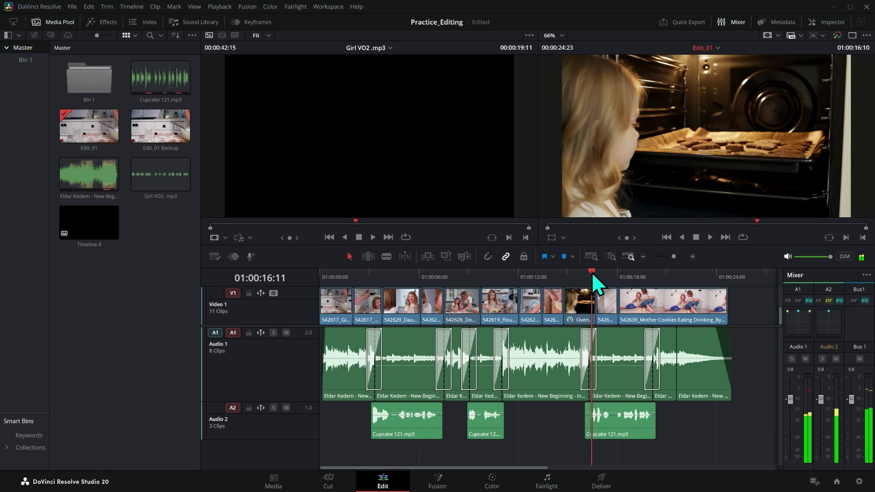
- Review Edit_01 from about 01:00:08:19 and open the woman's close-up at 01:00:06:20 on the Color page
left_click(498, 278)
left_click(465, 277)
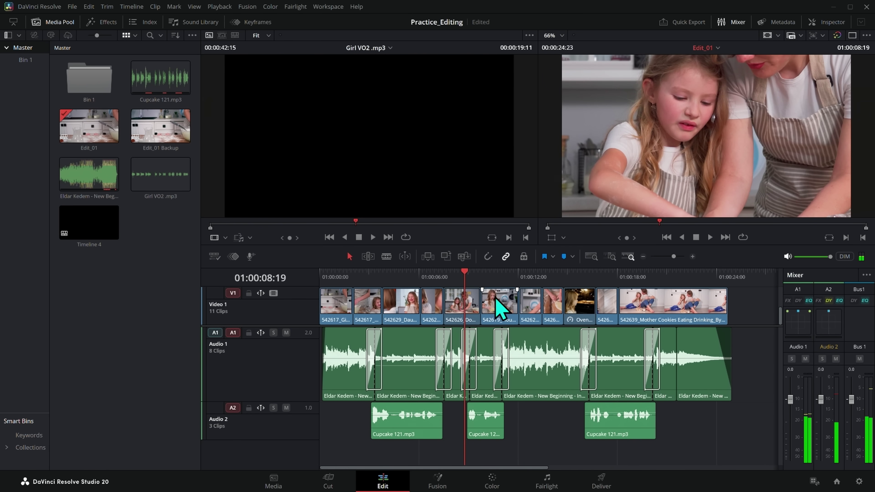
left_click(433, 277)
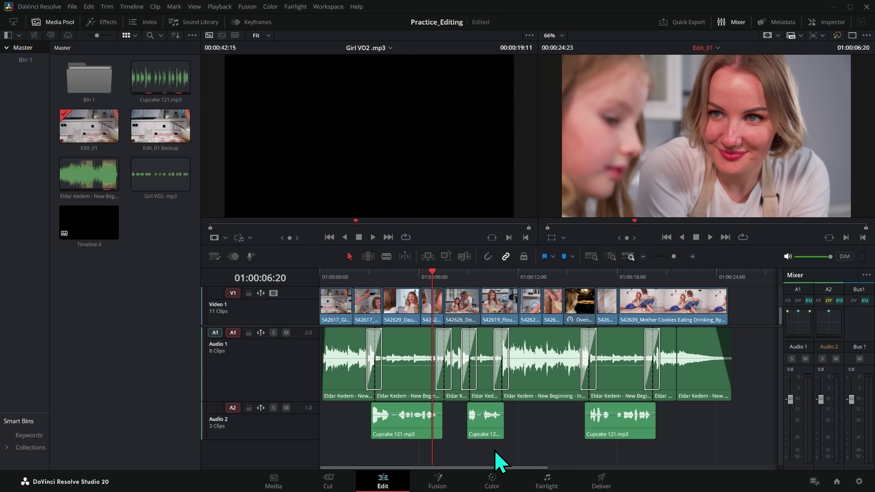
left_click(492, 480)
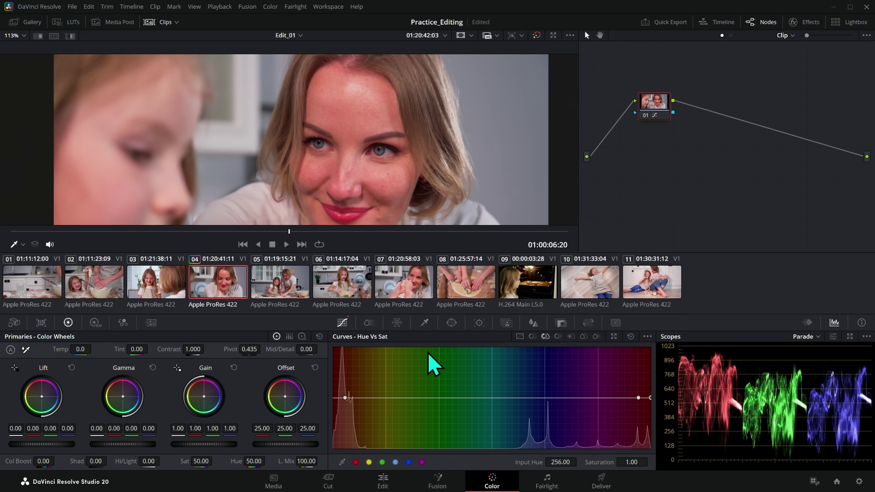
- Lower the sampled red hue's saturation to about 0.79 in clip 04's Hue Vs Sat curve and widen the affected hue range
left_click(519, 337)
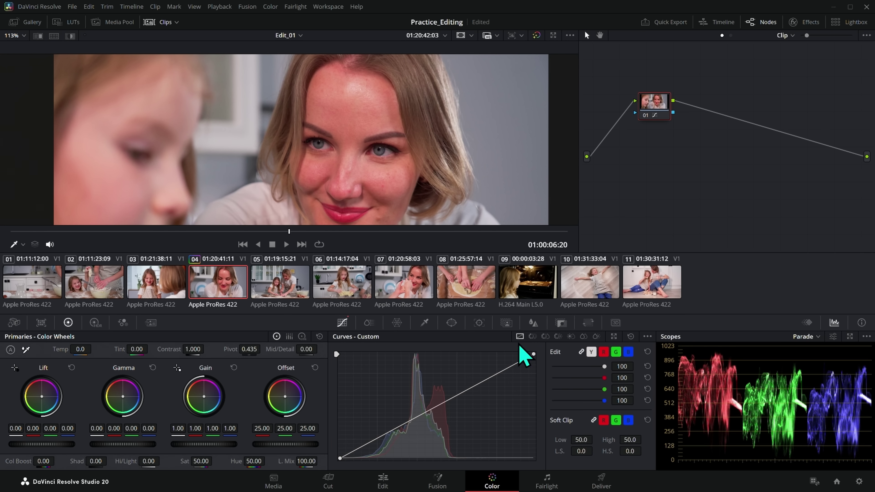
left_click(558, 336)
left_click(545, 337)
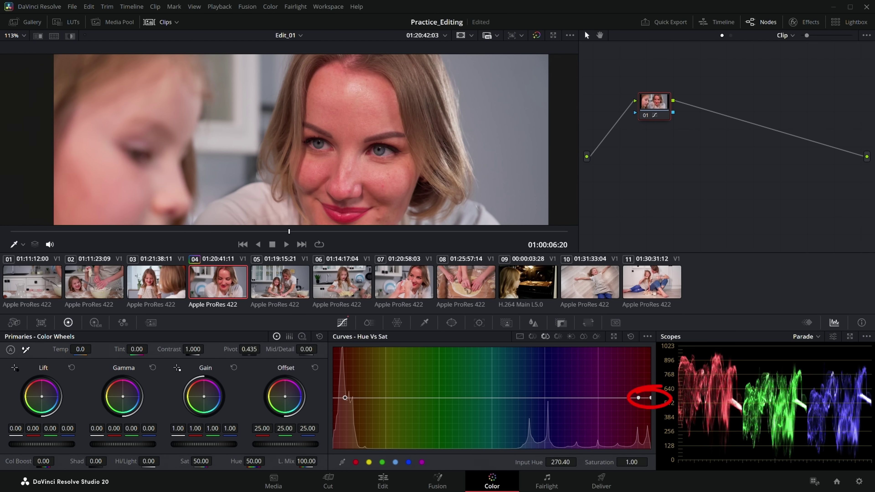
mouse_move(650, 398)
left_mouse_down()
mouse_move(650, 419)
mouse_move(649, 409)
left_mouse_up()
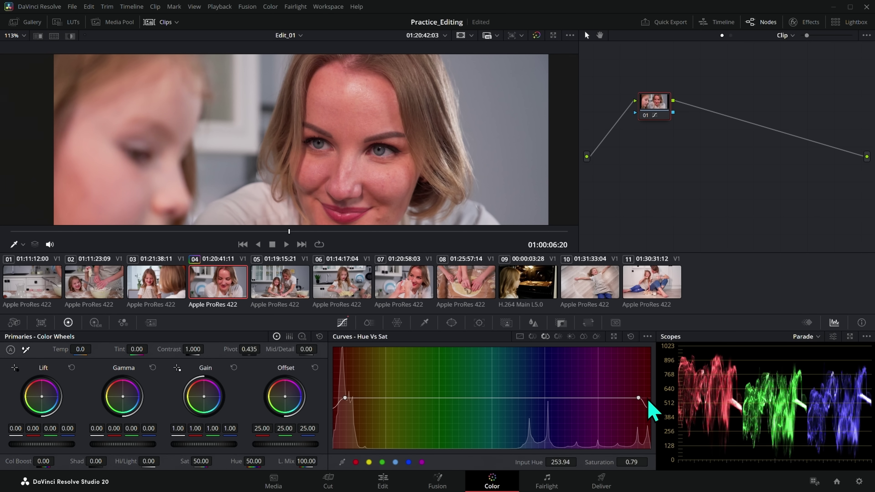
scroll(473, 183, "down", 2)
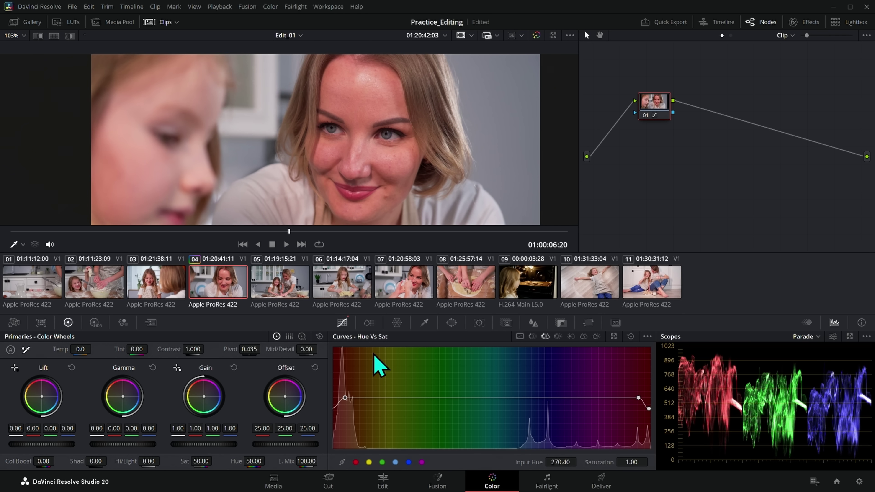
left_click_drag(346, 398, 356, 400)
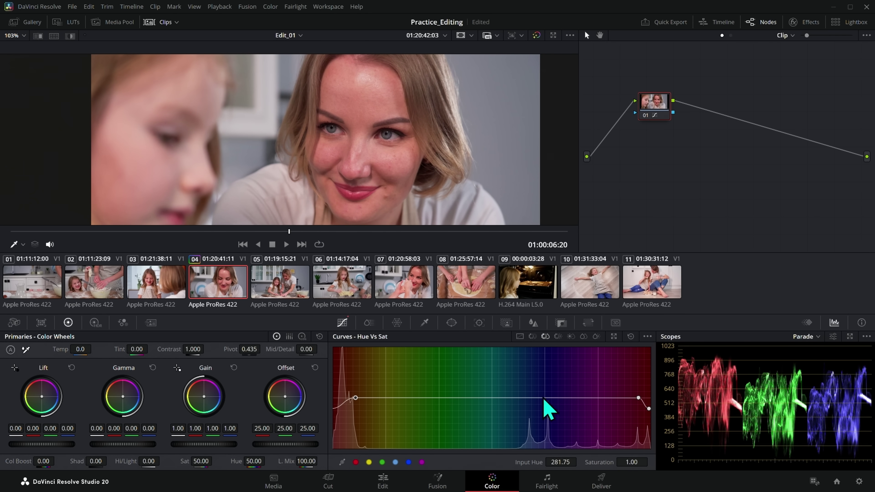
left_click_drag(639, 399, 633, 398)
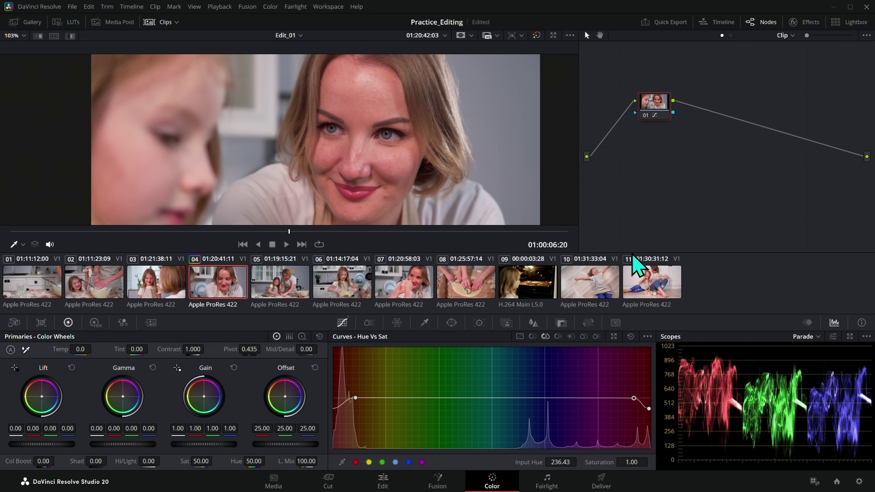
- Compare clip 04 with node 01's correction off and on, and check the shot on the Edit page before returning to Color
left_click(644, 115)
left_click(643, 116)
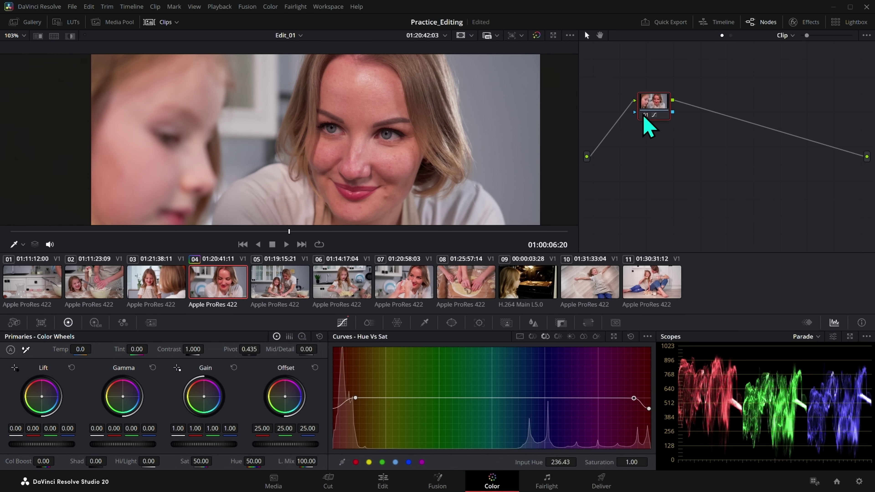
left_click(643, 116)
left_click(643, 116)
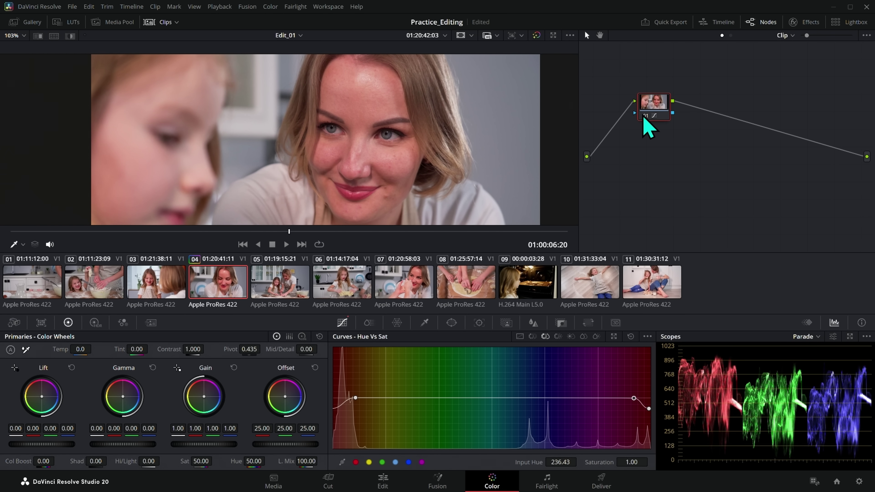
left_click(643, 117)
left_click(644, 116)
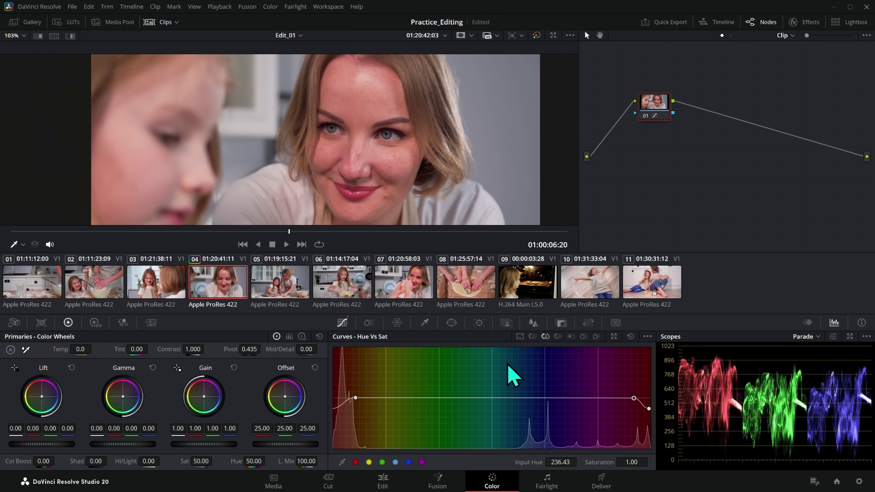
left_click(382, 480)
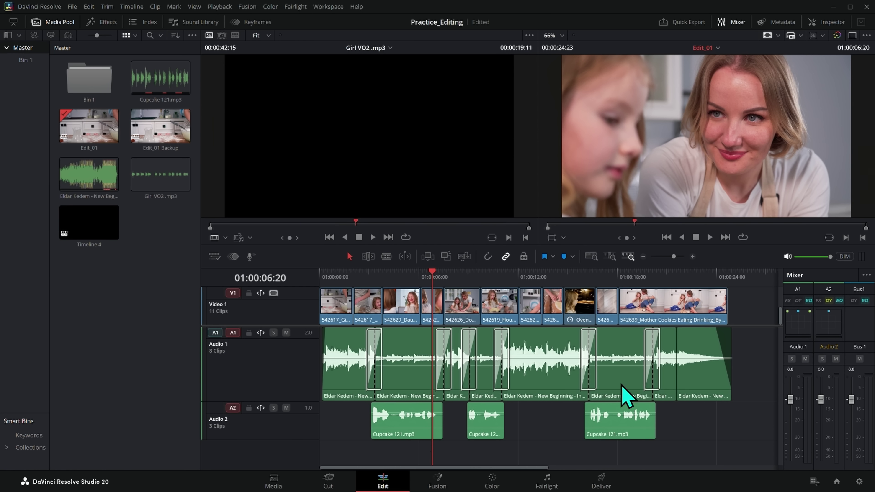
left_click(492, 479)
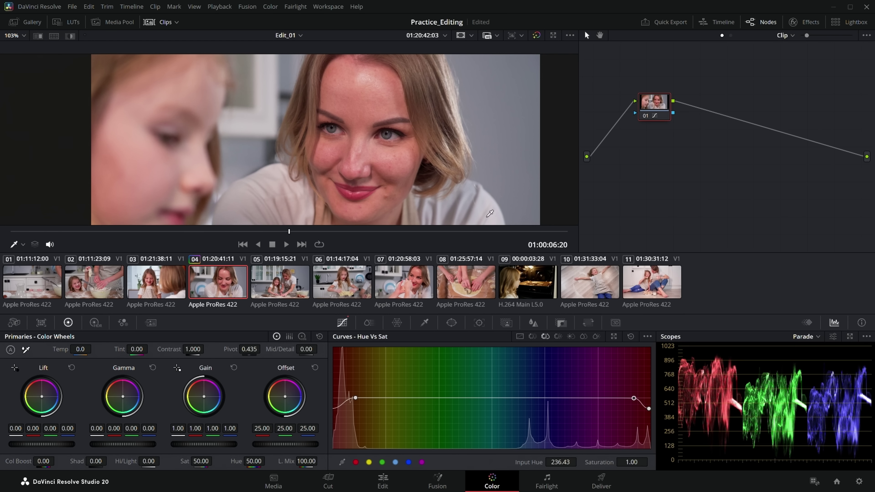
- Add a serial node 02 with an oval window around the woman's mouth and track it through clip 04
key("alt+s")
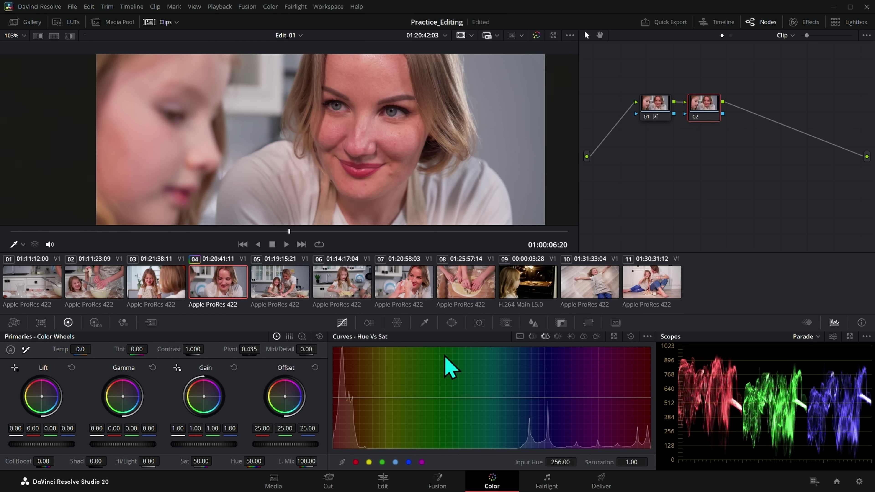
left_click(451, 323)
left_click(349, 396)
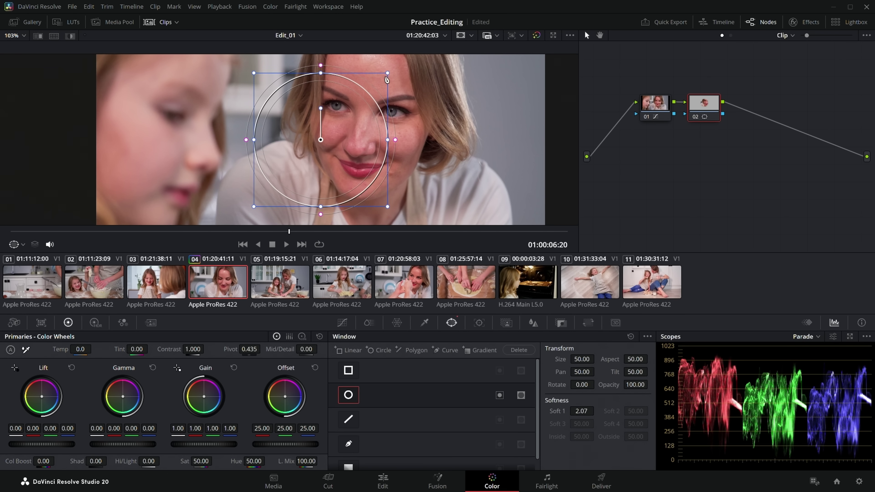
left_click_drag(385, 76, 358, 108)
left_click_drag(324, 155, 366, 180)
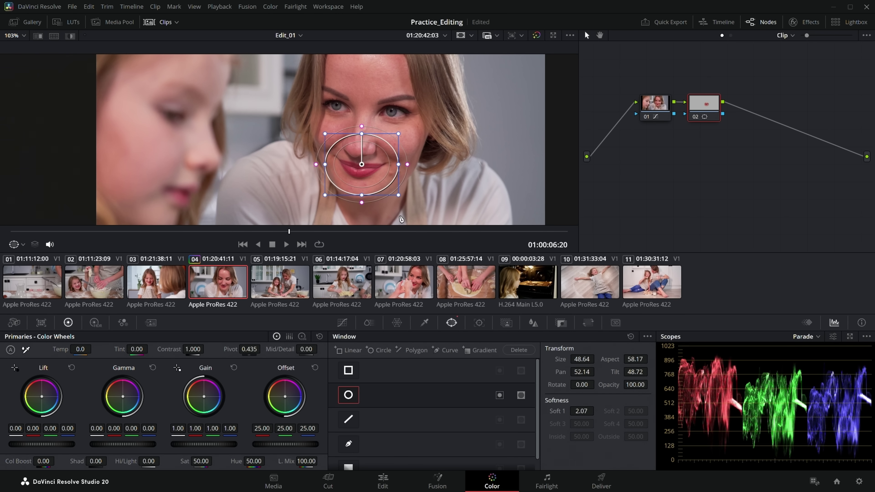
key("ctrl+t")
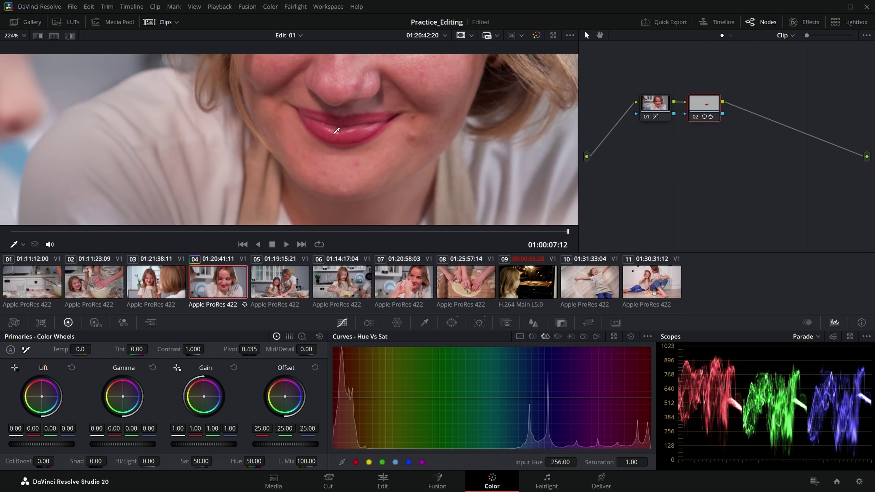
- Sample the lip color in node 02's Hue Vs Sat curve, raise its saturation and adjust the affected range
left_click(336, 131)
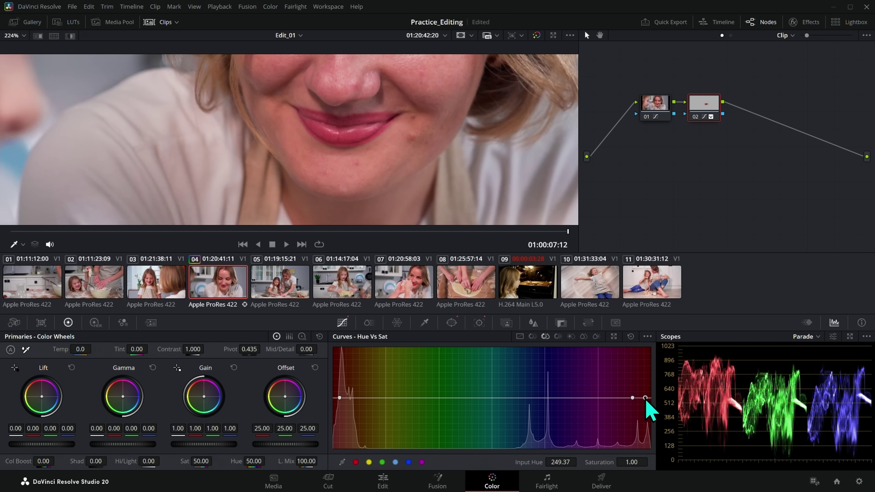
left_click_drag(644, 389, 644, 381)
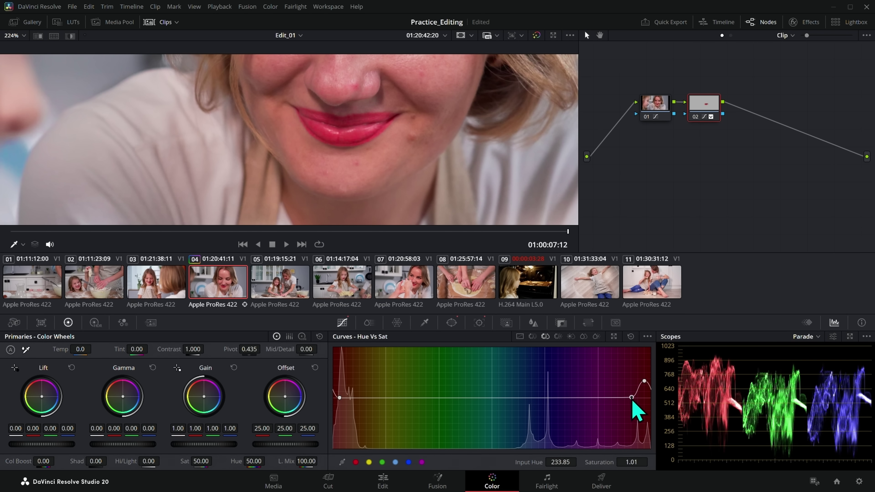
left_click(344, 398)
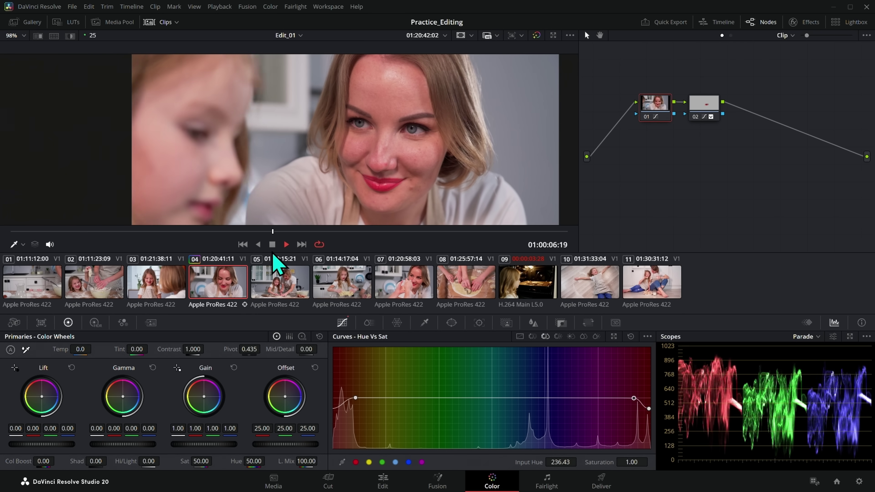
- Compare clip 04 with node 02 off and on, and set that node's key output gain to 0.367
key("space")
left_click(695, 116)
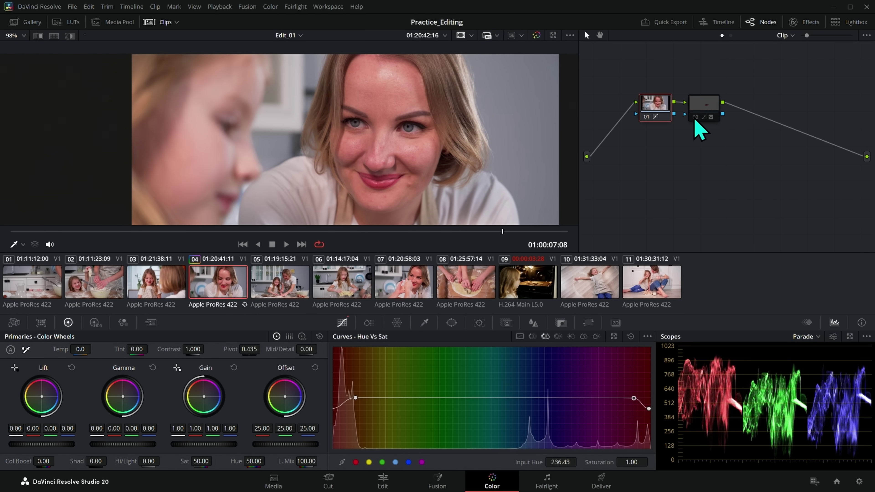
left_click(695, 119)
left_click(695, 119)
left_click(695, 120)
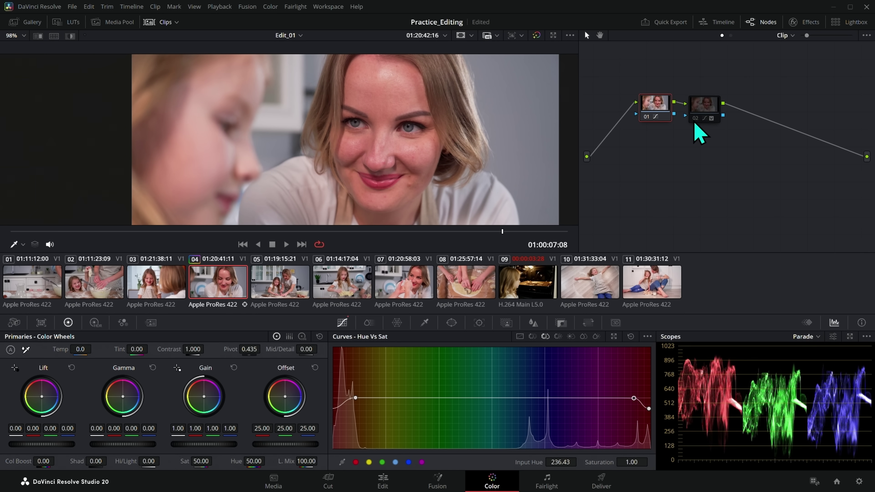
left_click(706, 114)
left_click(561, 322)
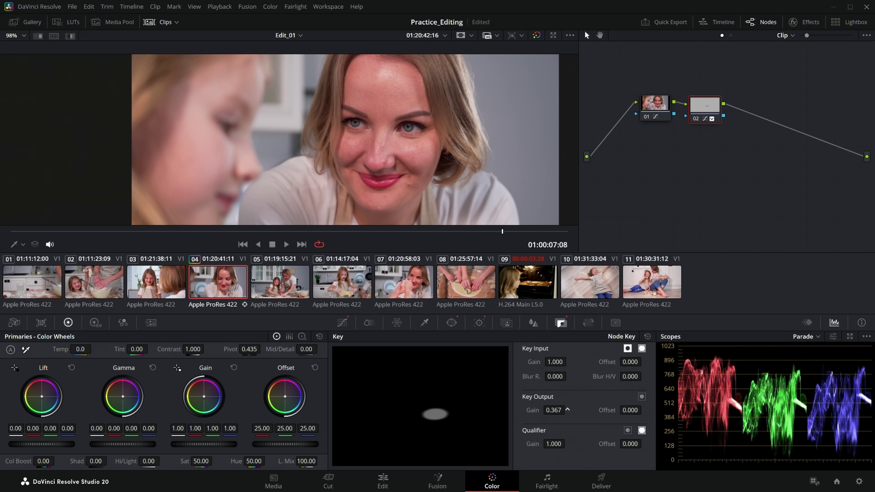
- Compare oven clip 09 with its neighboring clips and set its primaries tint to 23.50
left_click(539, 289)
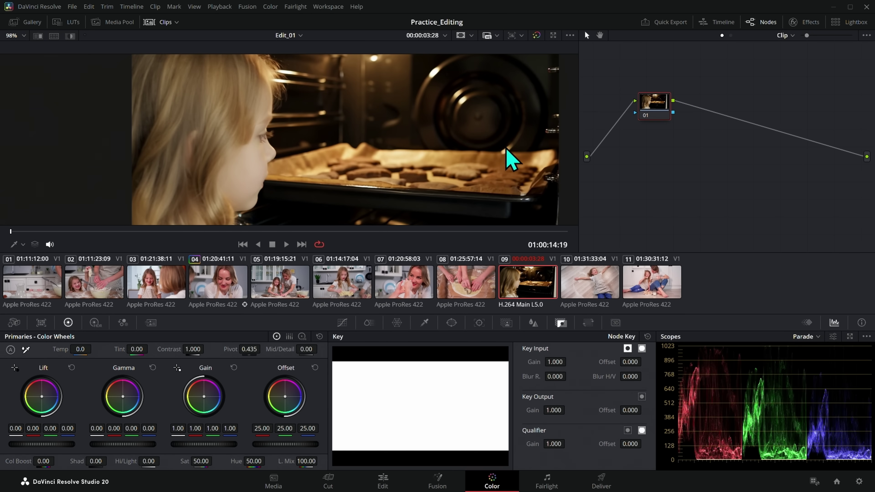
left_click(420, 293)
left_click(519, 296)
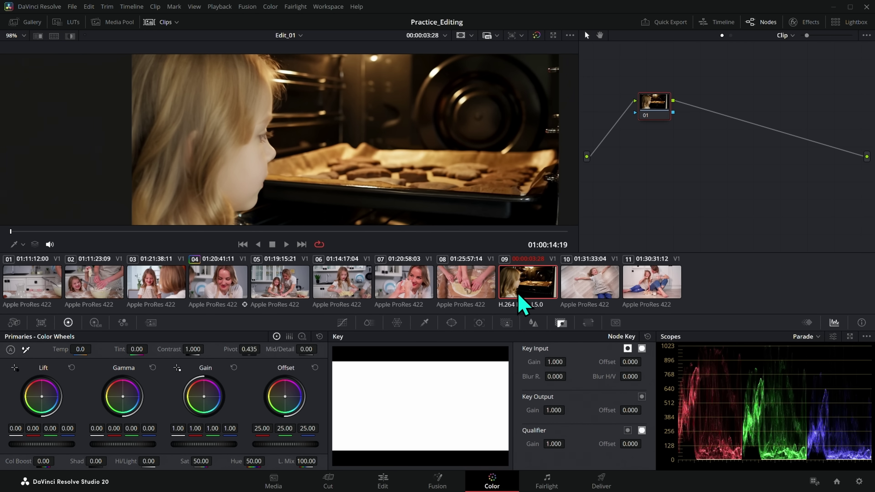
left_click(580, 285)
left_click(529, 294)
left_click_drag(136, 349, 166, 348)
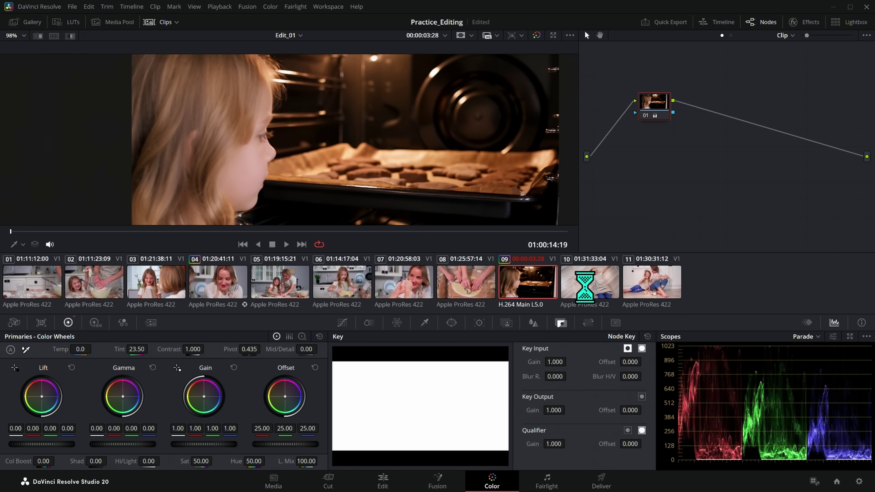
- Set oven clip 09's color temperature to -70.0 and compare it with clip 10
left_click(576, 299)
left_click(532, 303)
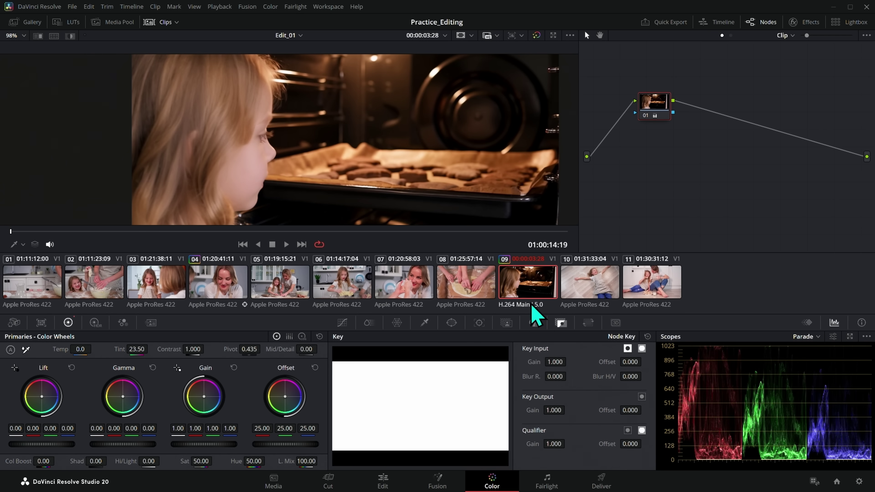
left_click_drag(80, 349, 80, 349)
left_click(579, 291)
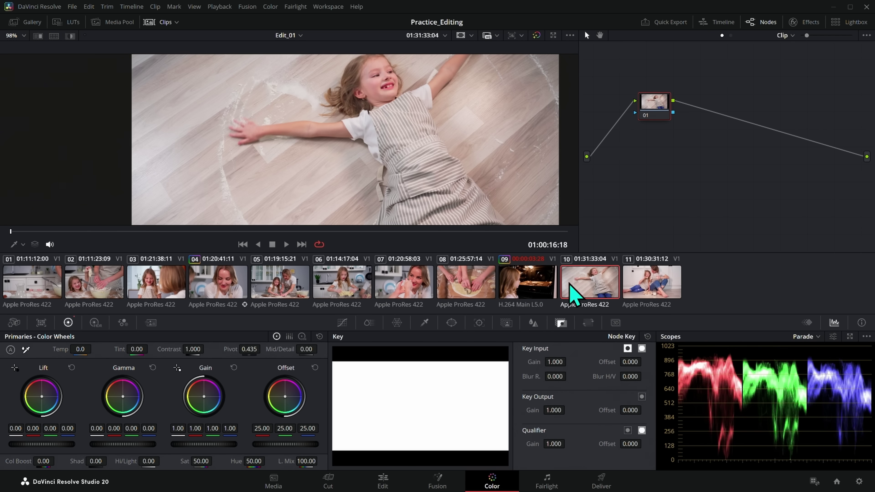
left_click(537, 293)
left_click(586, 291)
left_click(533, 295)
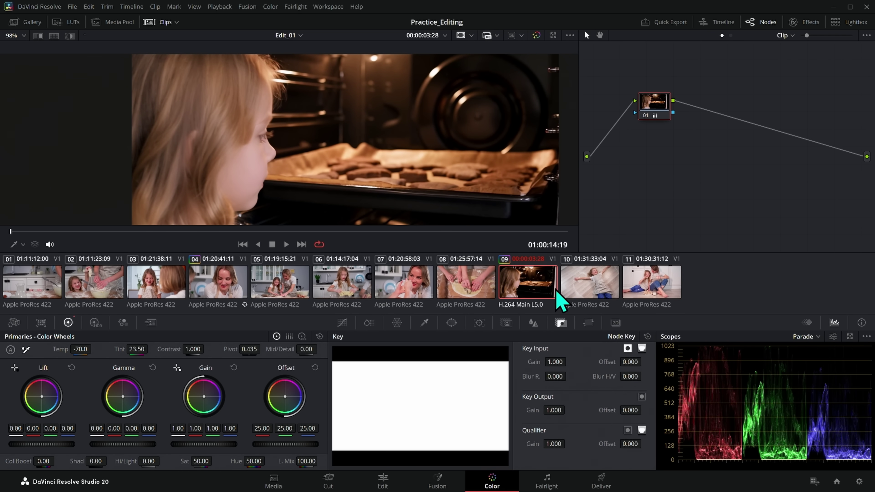
- Review Edit_01 and the Edit_01 Backup timeline on the Edit page, including the woman's close-up at 01:00:06:18
key("shift+4")
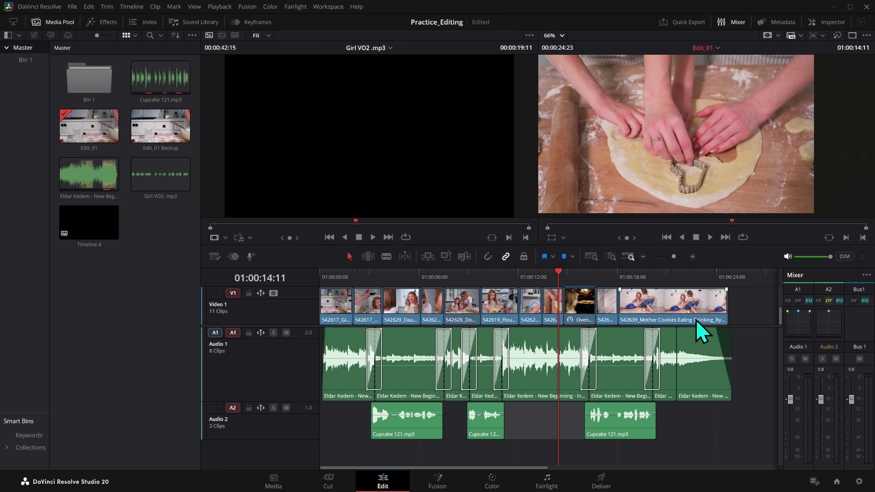
left_click(647, 279)
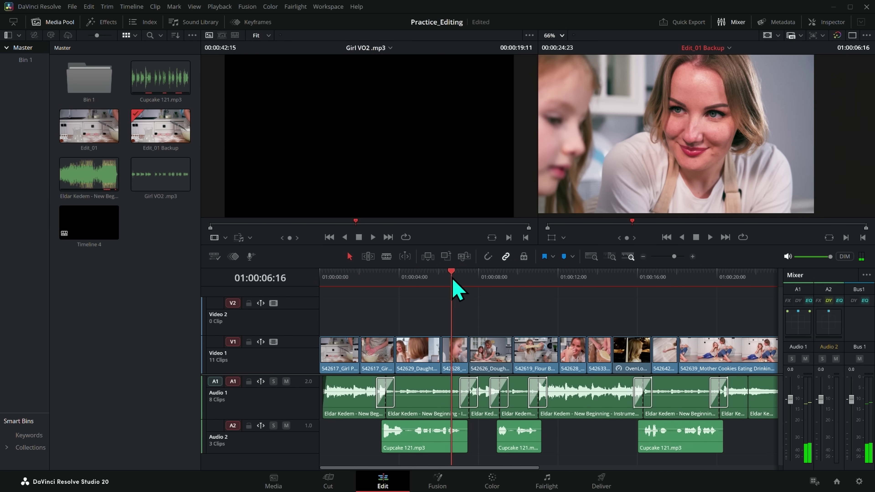
left_click_drag(454, 284, 480, 285)
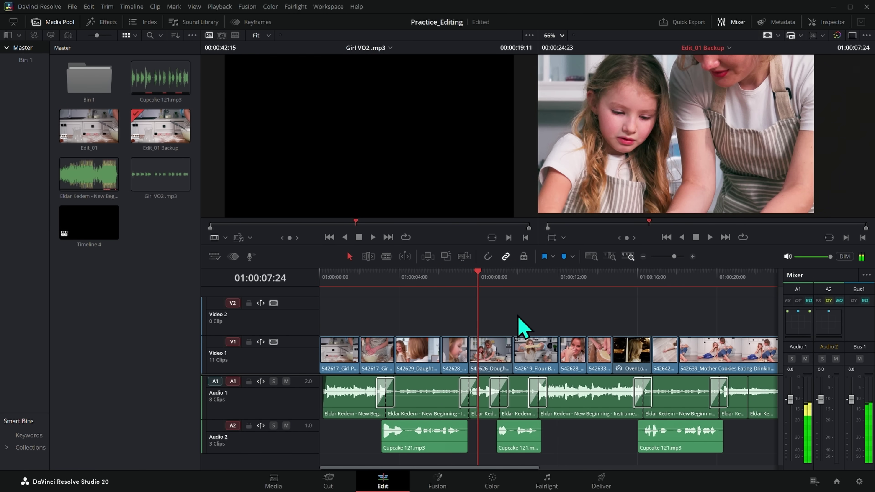
left_click(454, 280)
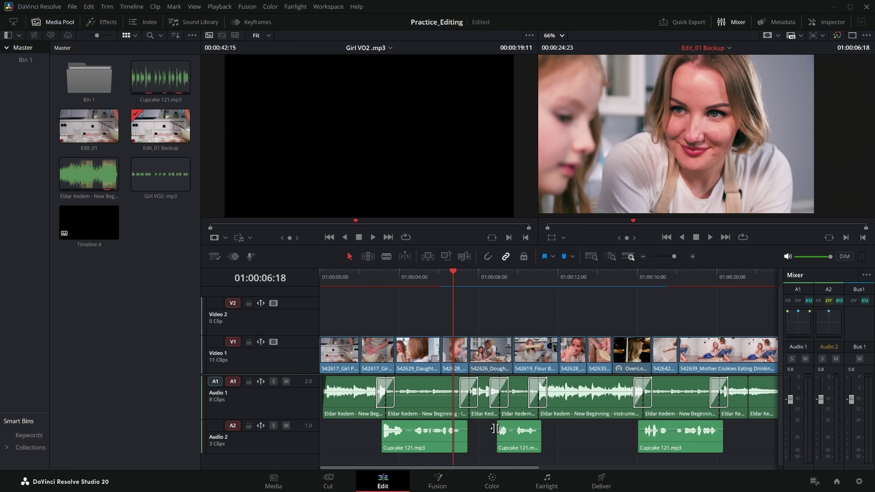
- Examine clip 10's grade in Edit_01 Backup on the Color page and open the Deliver page
left_click(491, 481)
left_click(591, 290)
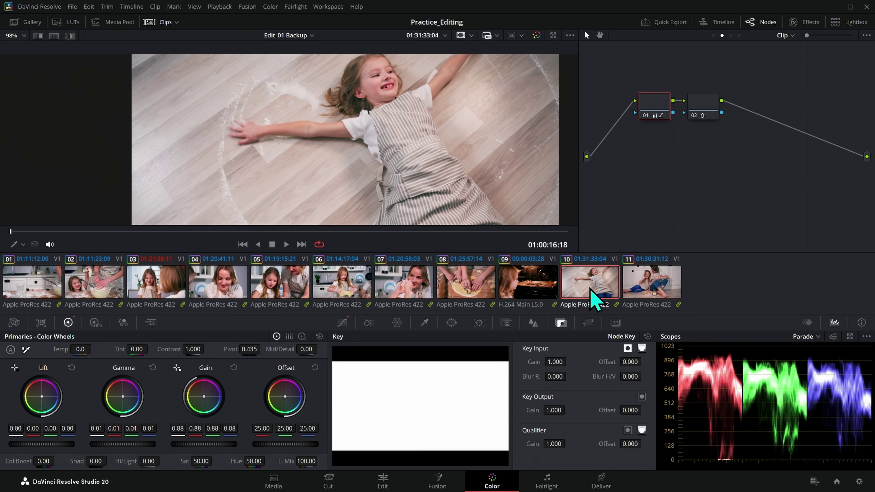
left_click(601, 481)
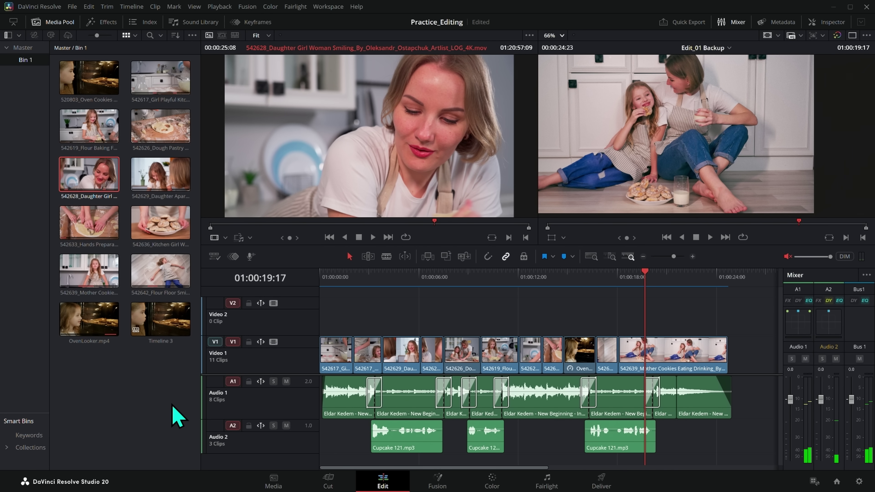
key("ctrl+2")
mouse_move(290, 351)
left_mouse_down()
mouse_move(405, 310)
mouse_move(397, 466)
mouse_move(453, 301)
left_mouse_up()
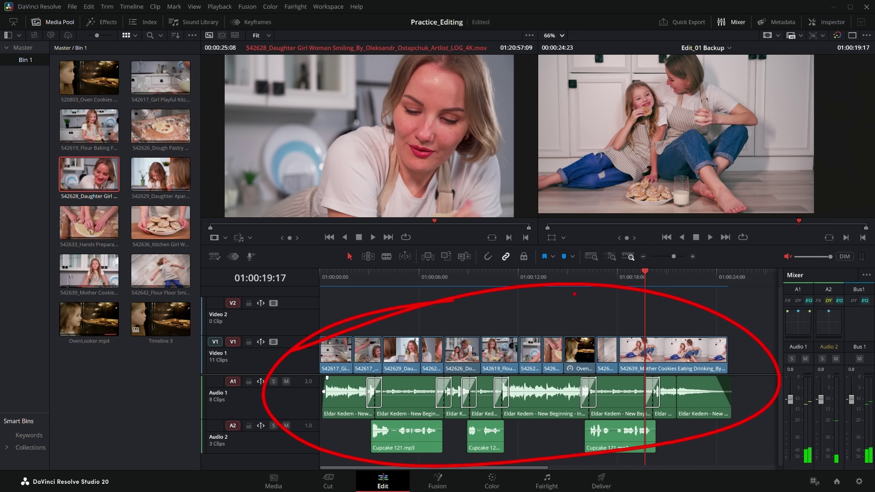
key("Escape")
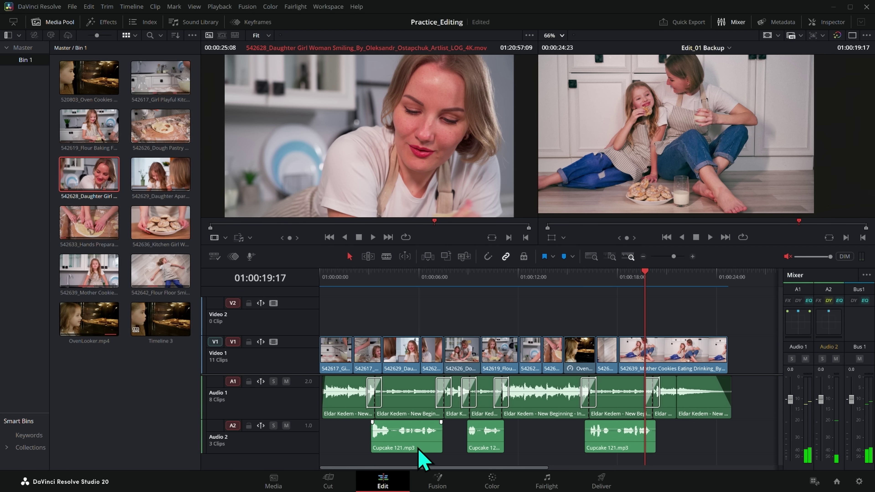
key("ctrl+2")
left_click_drag(357, 426, 411, 409)
key("Escape")
key("ctrl+2")
mouse_move(298, 336)
left_mouse_down()
mouse_move(621, 307)
mouse_move(597, 318)
left_mouse_up()
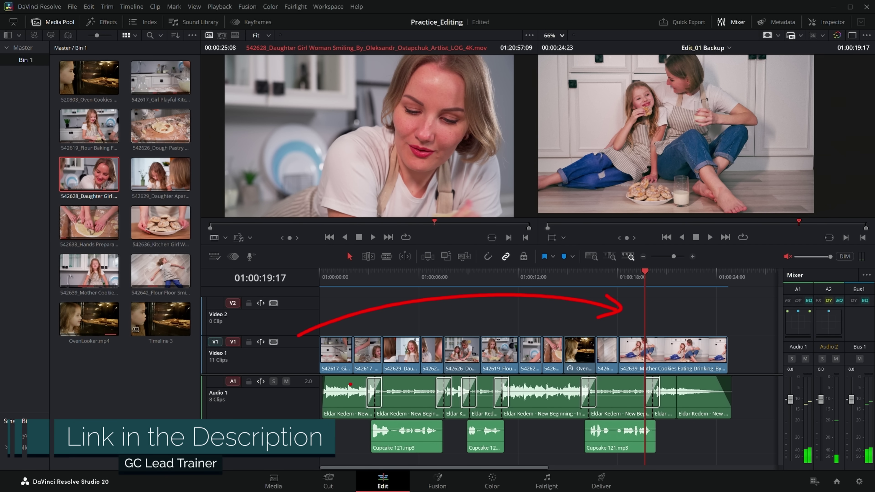
key("Escape")
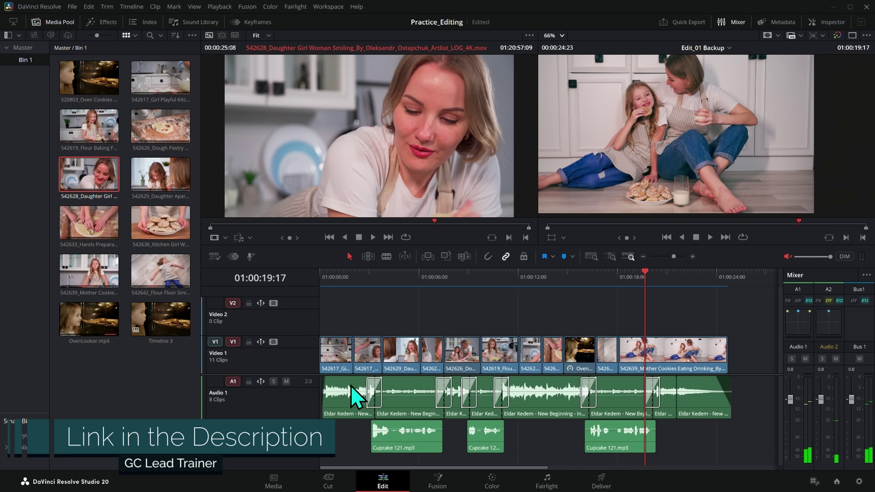